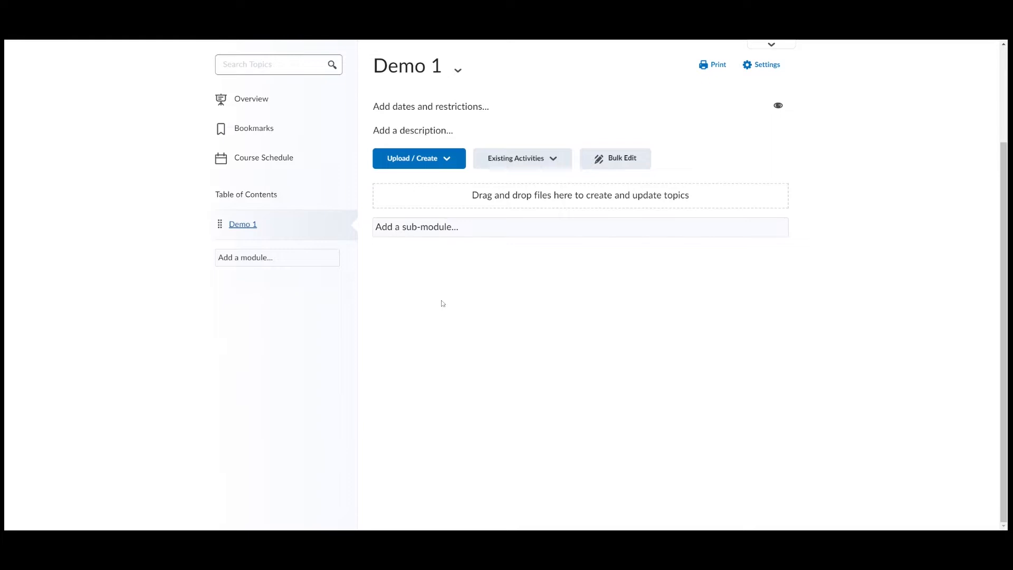
Start adding a PlayPosit (Production) activity to the Demo 1 module, enlarge the dialog and browse the bulbs and playlists available for linking
click(552, 159)
scroll(560, 314, down, 2)
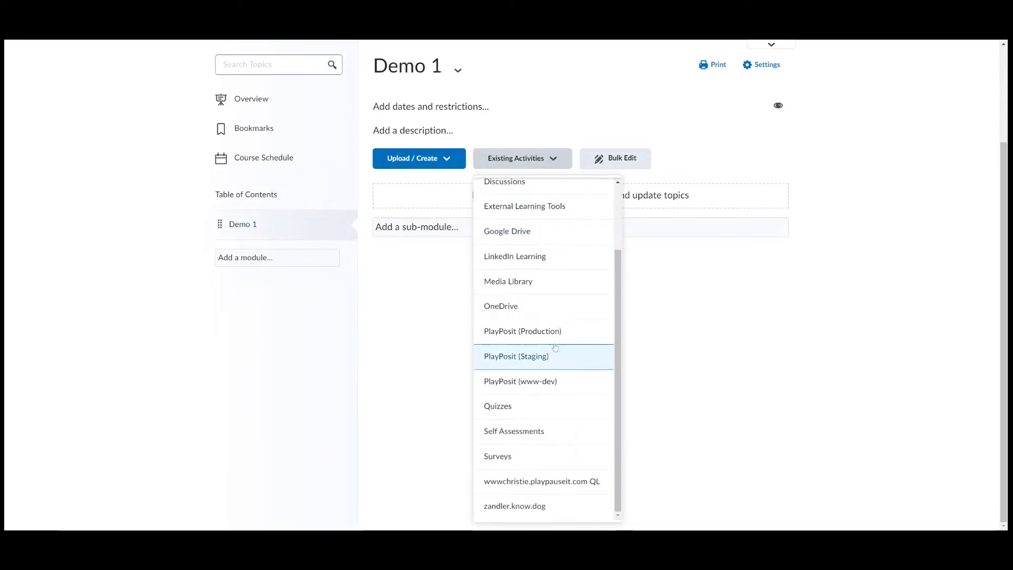
click(543, 330)
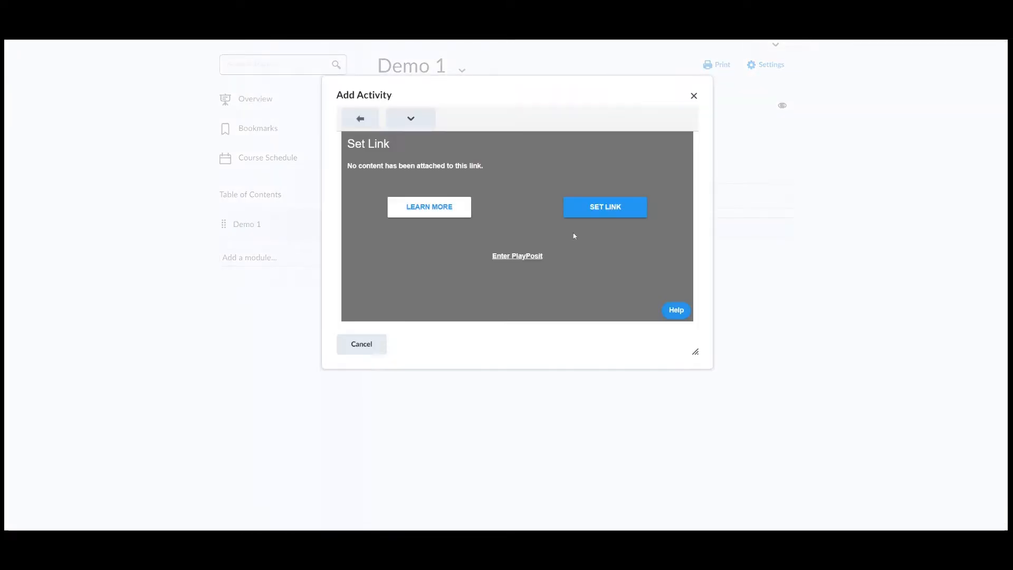
click(593, 210)
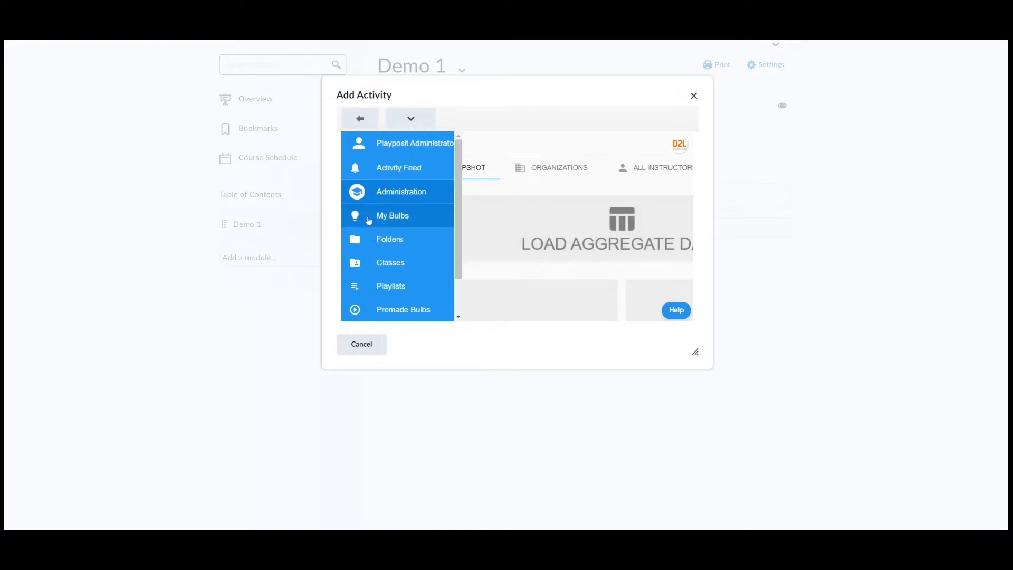
click(368, 220)
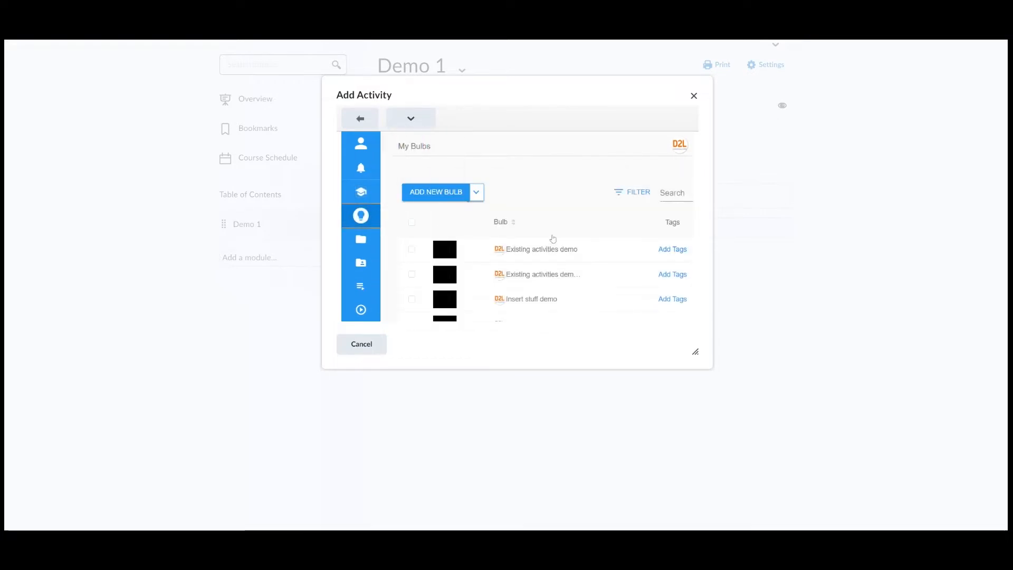
drag(695, 350, 883, 487)
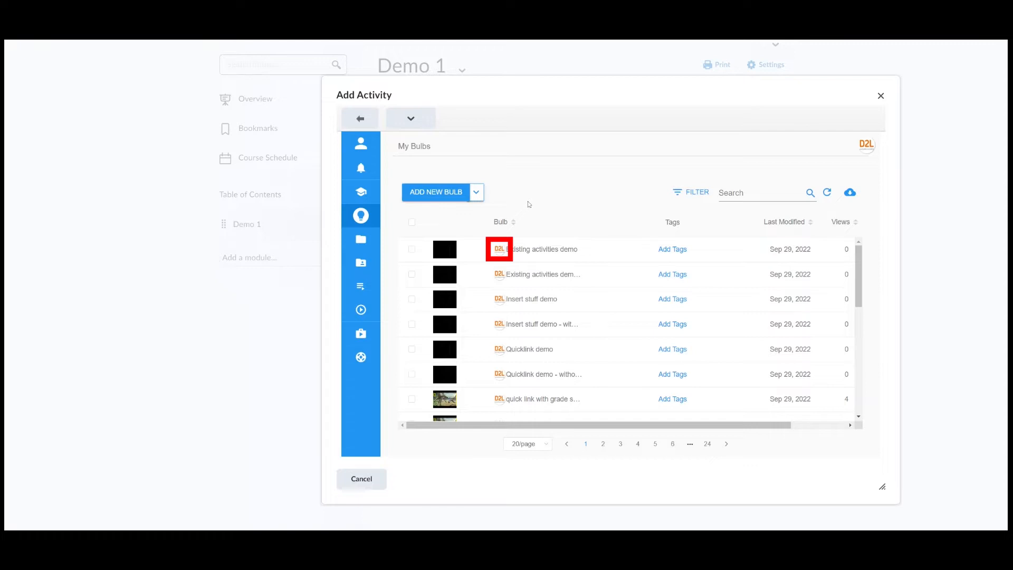
mouse_move(361, 240)
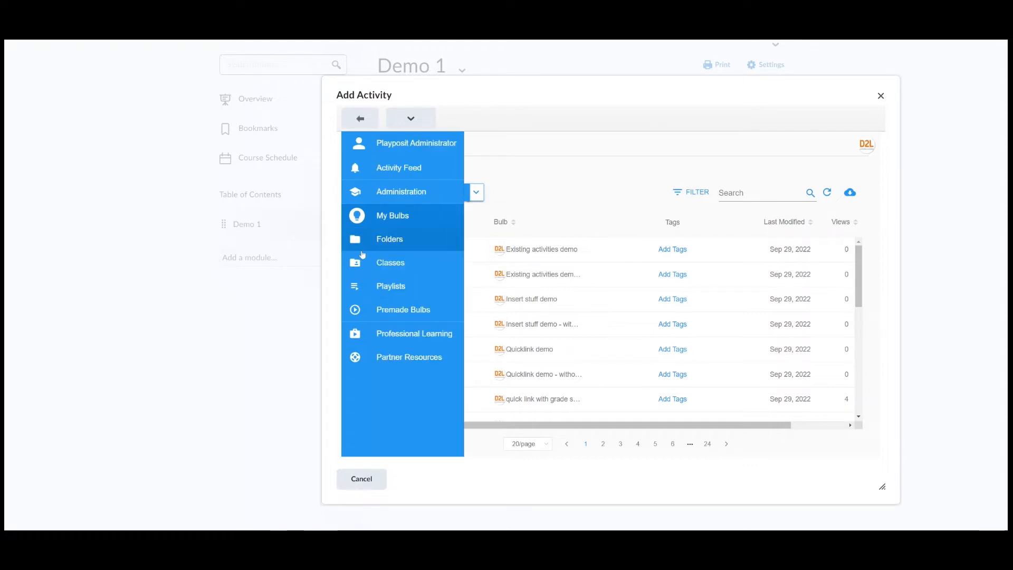
click(373, 289)
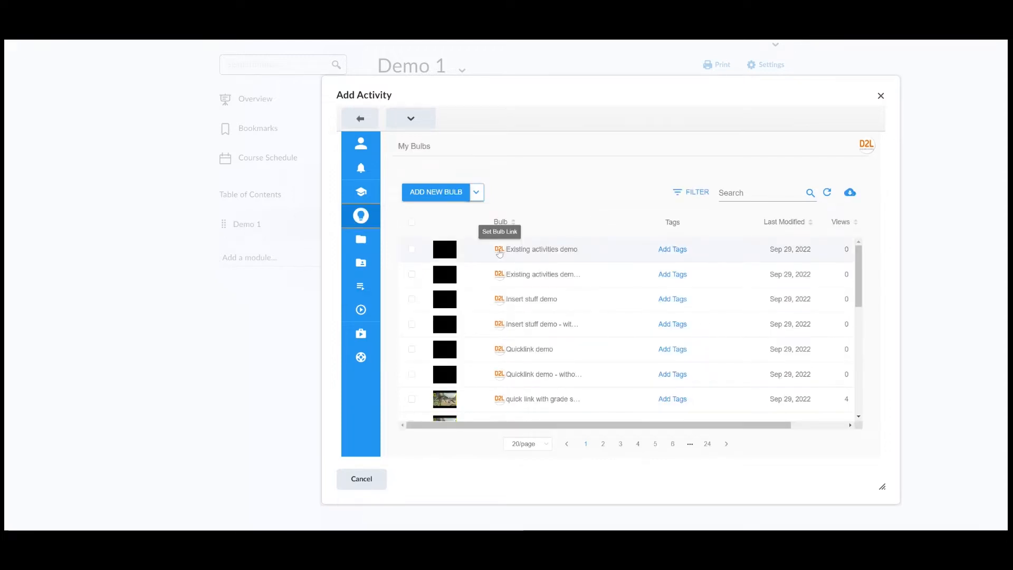
Link the "Existing activities demo" bulb with the Self Paced learner experience and grade sync to the LMS set to Yes
click(499, 250)
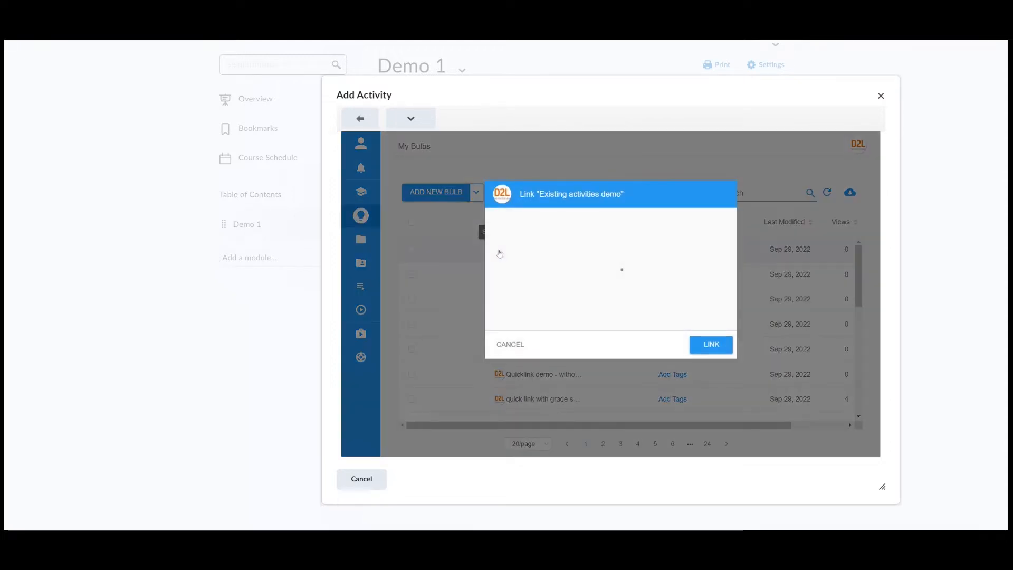
click(592, 269)
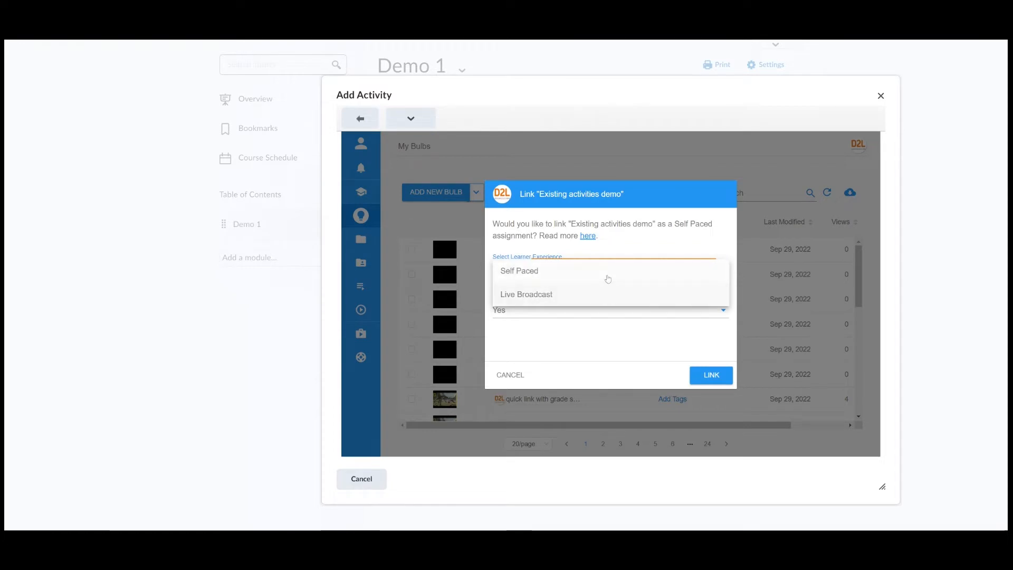
click(607, 275)
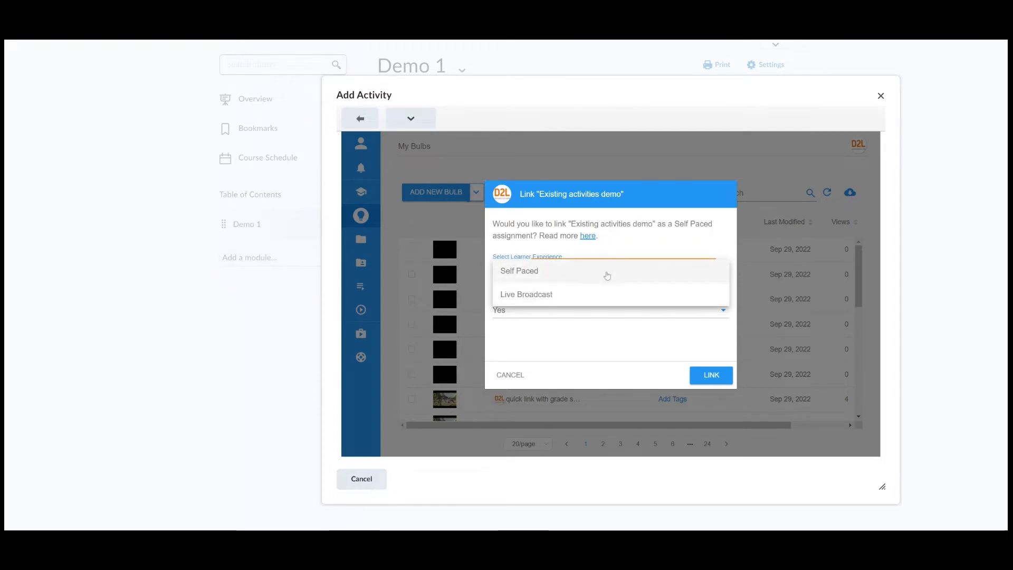
click(642, 312)
click(643, 317)
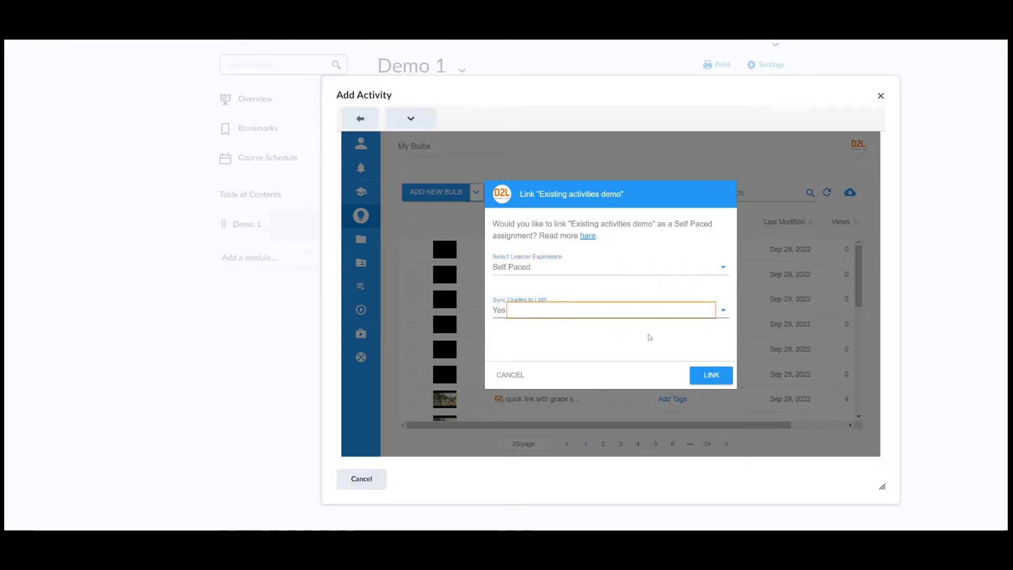
click(711, 375)
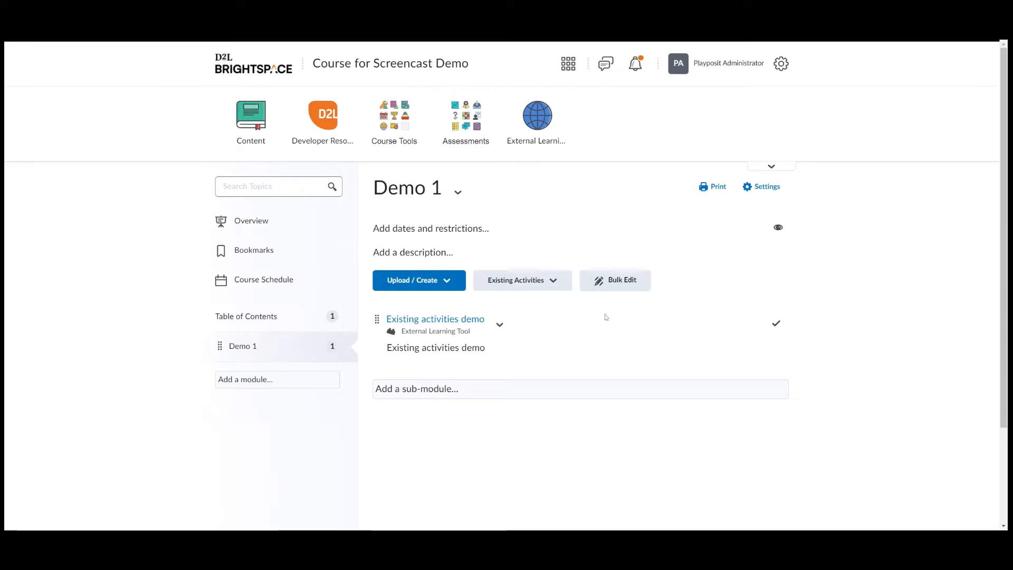
Set the "Existing activities demo" topic to start 9/29/2022 at 1:00 PM and be due 10/1/2022 at 1:00 PM, and update it
click(500, 324)
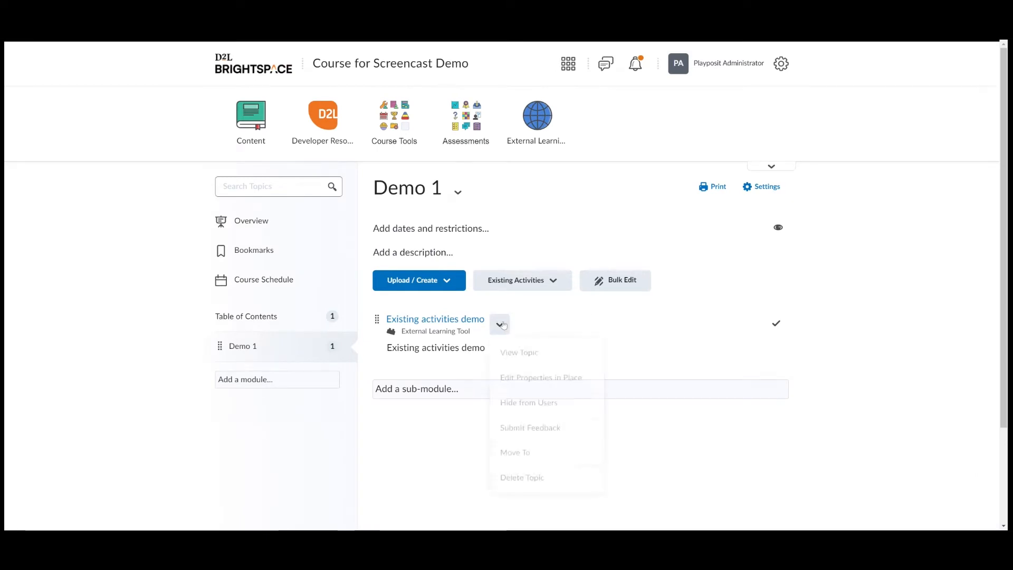
click(550, 386)
click(448, 380)
click(573, 380)
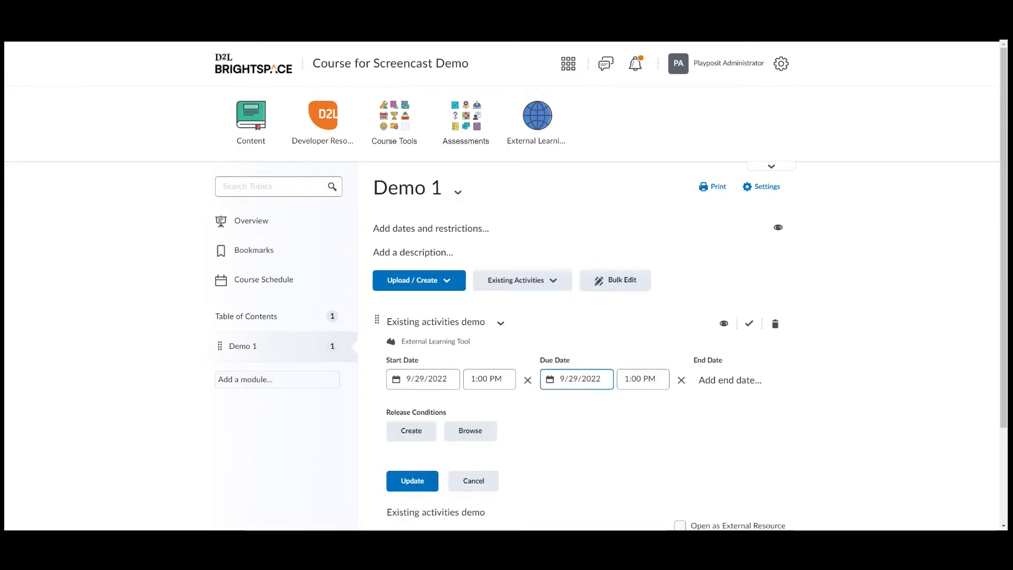
click(577, 379)
click(641, 317)
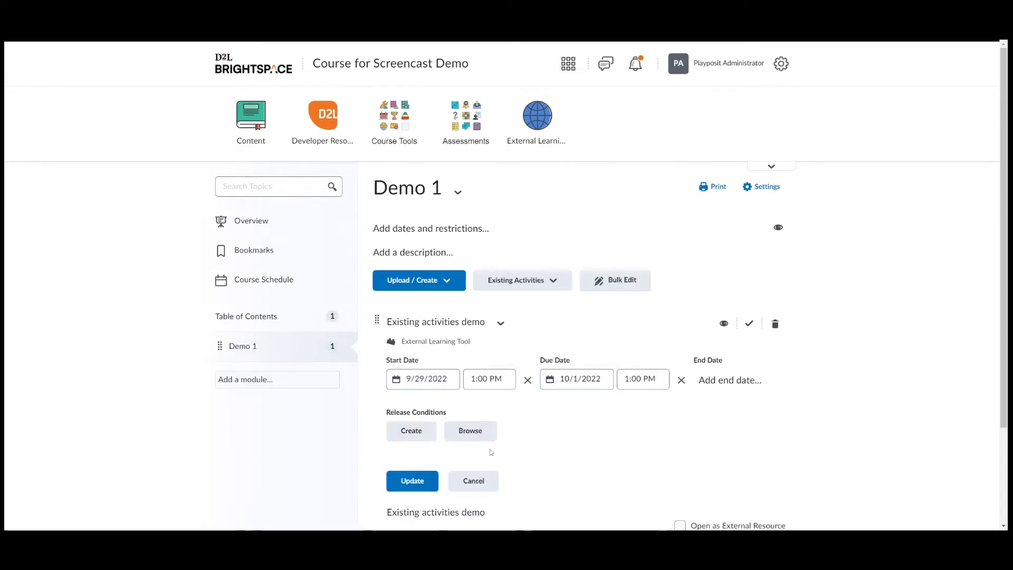
scroll(505, 453, down, 1)
click(412, 430)
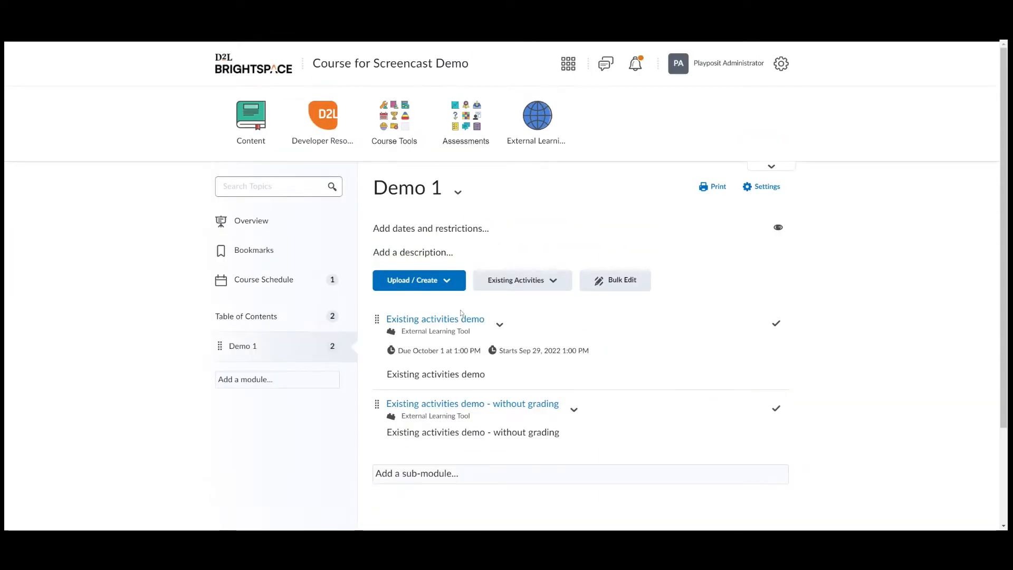
Open the "Existing activities demo" topic to view the linked activity
click(456, 320)
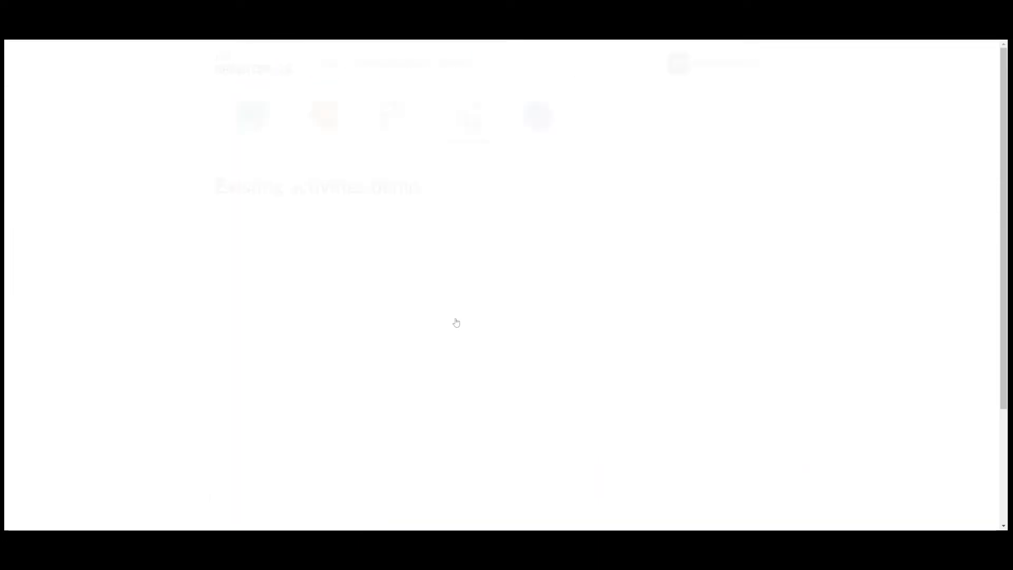
scroll(664, 280, down, 1)
click(681, 277)
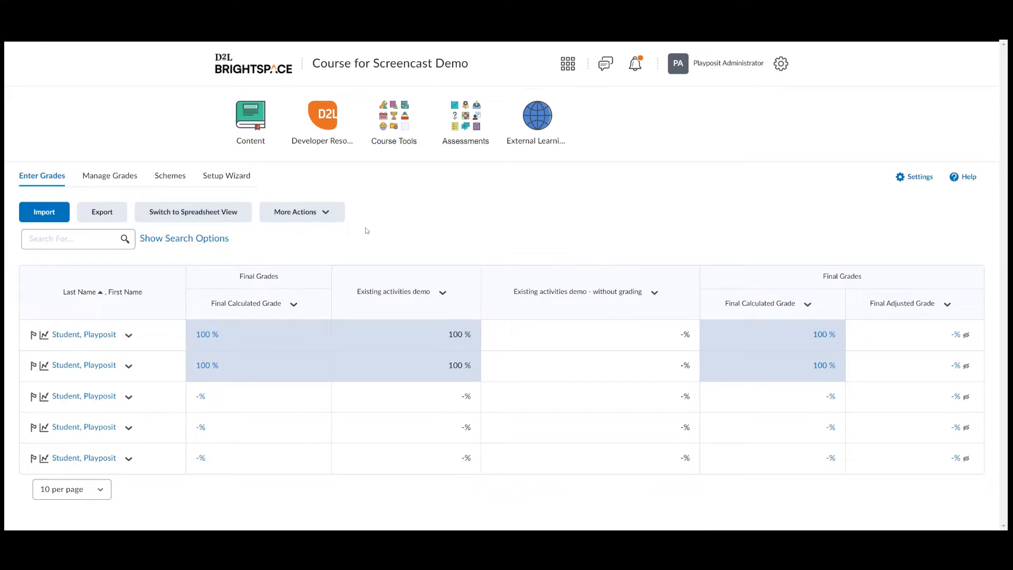
Hide the "Existing activities demo - without grading" column in the gradebook and save the column selection
click(323, 211)
click(298, 242)
click(399, 230)
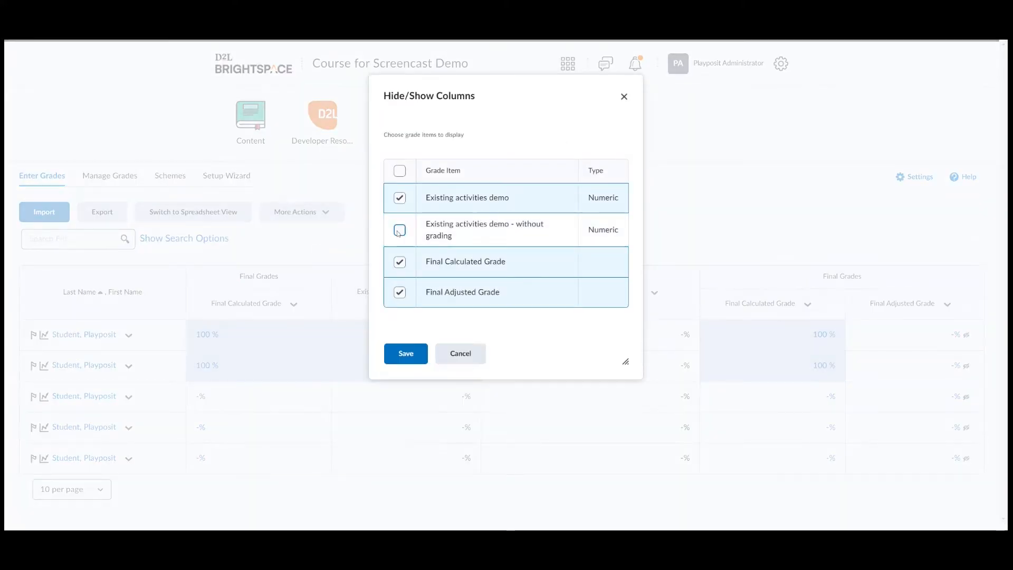
click(406, 353)
click(632, 499)
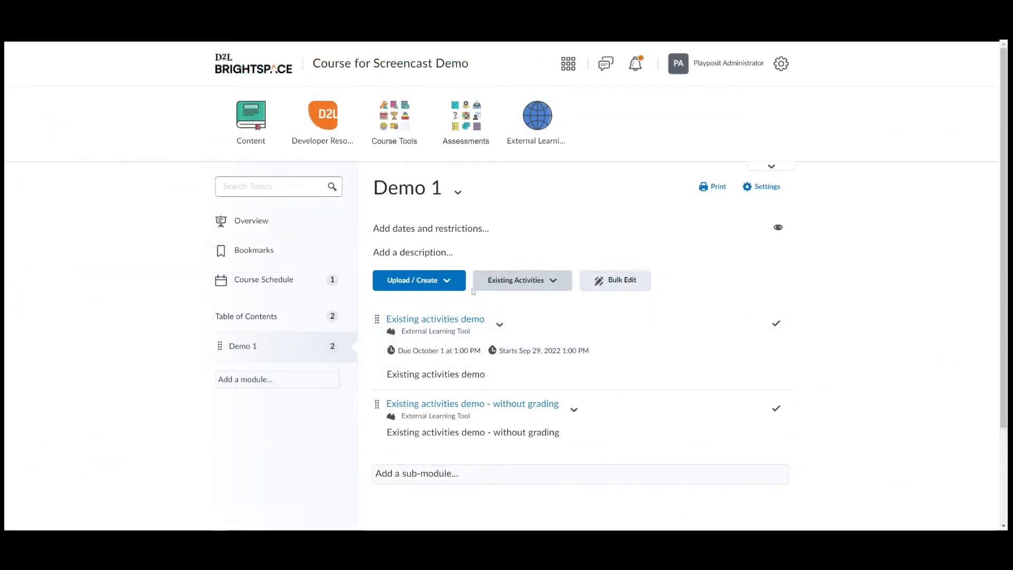
Create a new assignment in the Demo 1 module and name it "Demo insert stuff"
click(445, 280)
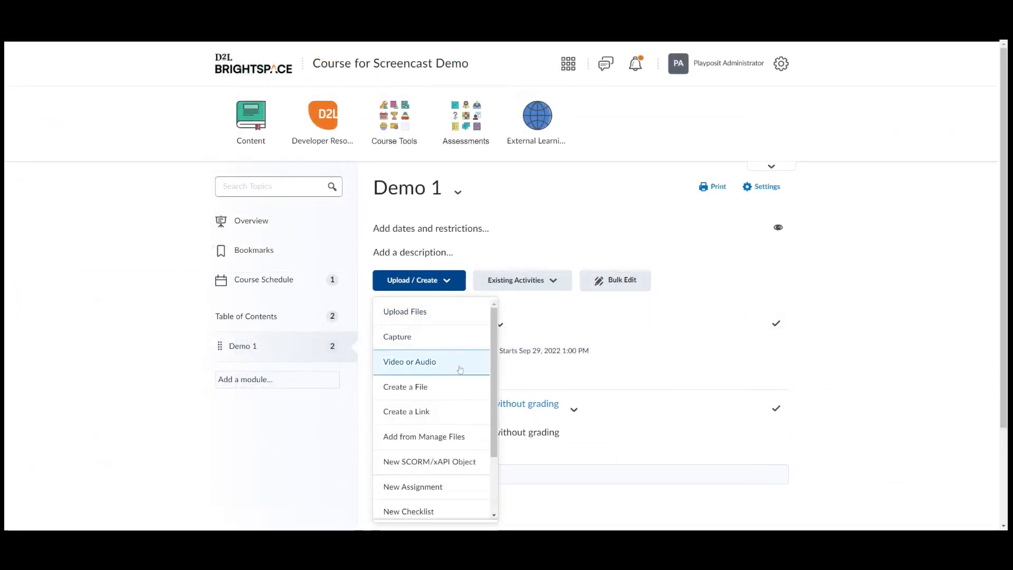
scroll(460, 400, down, 1)
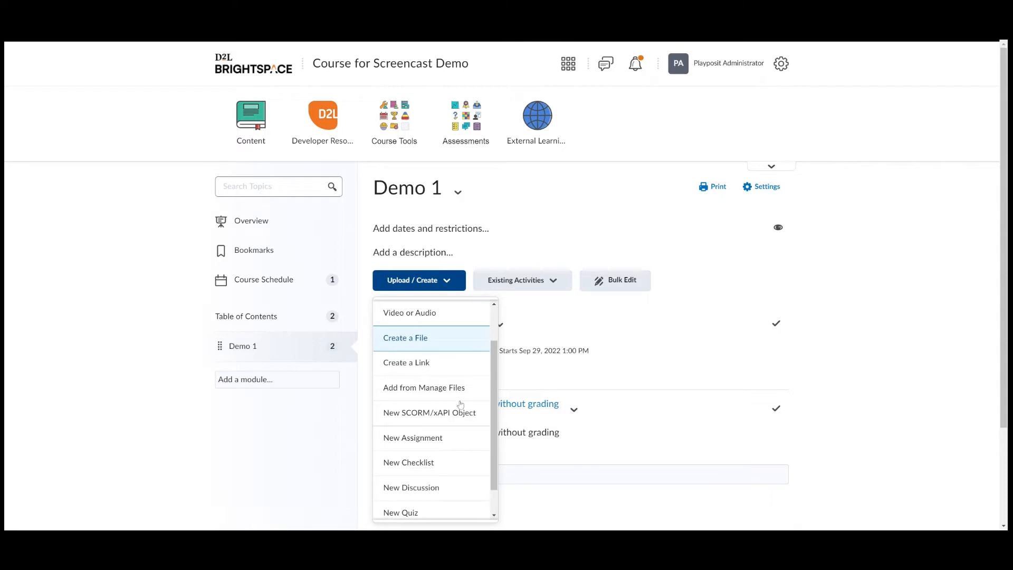
click(454, 442)
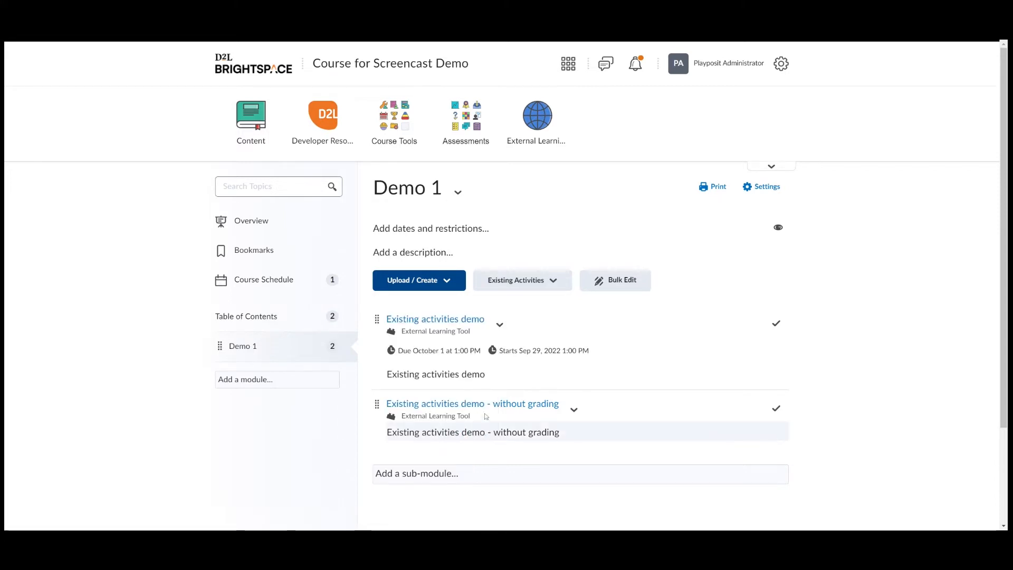
drag(331, 106, 163, 106)
text(Demo insert stuff)
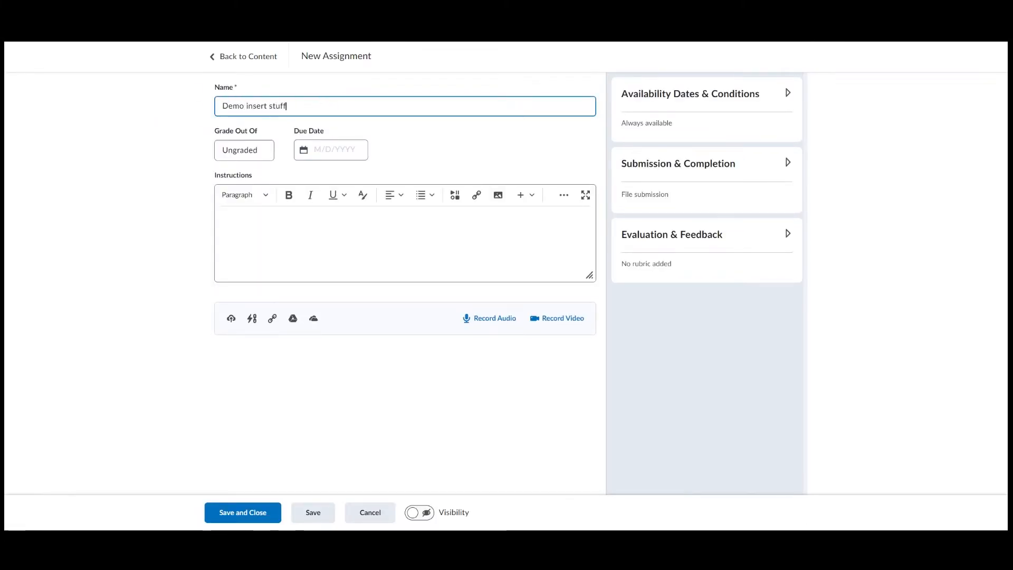
Insert PlayPosit InsertStuff (Production) content into the assignment instructions, enlarge the dialog and browse the bulbs and playlists available for linking
click(222, 219)
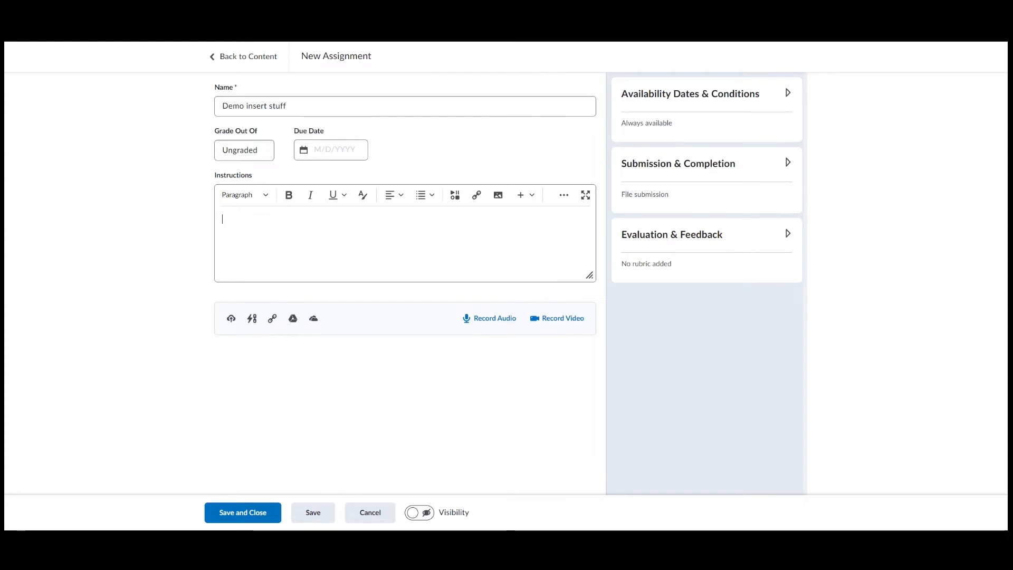
click(455, 197)
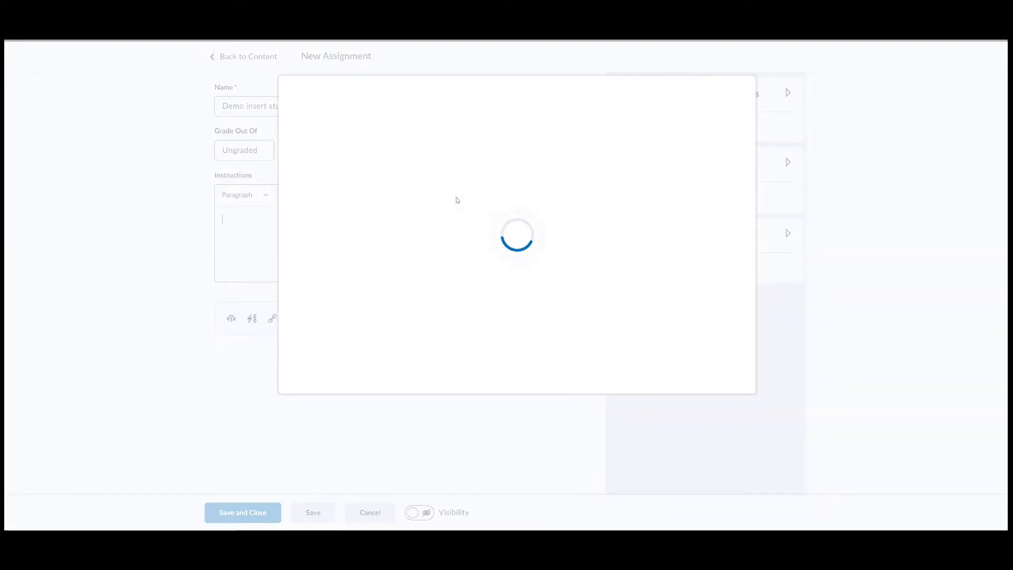
scroll(464, 262, down, 7)
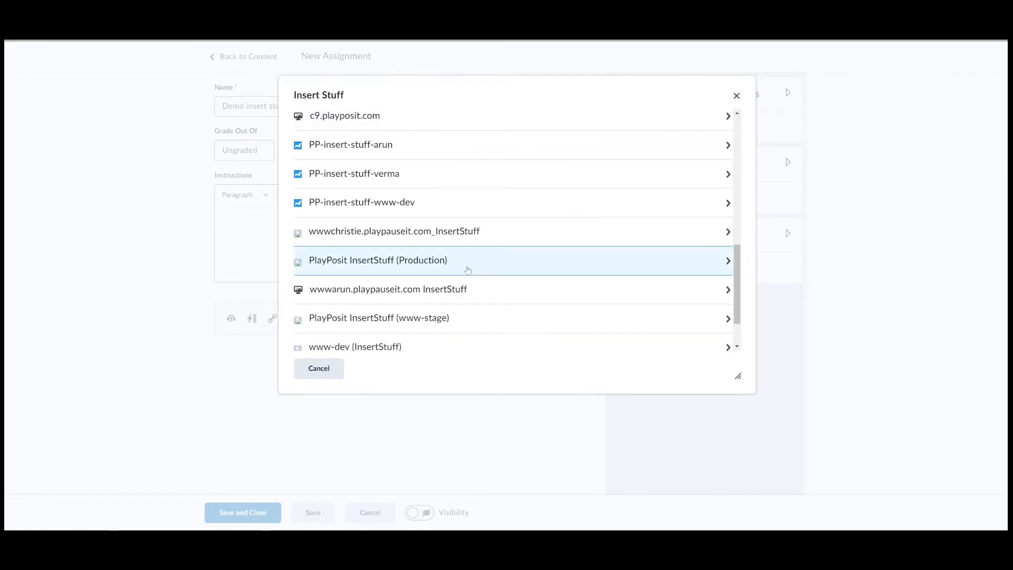
click(467, 267)
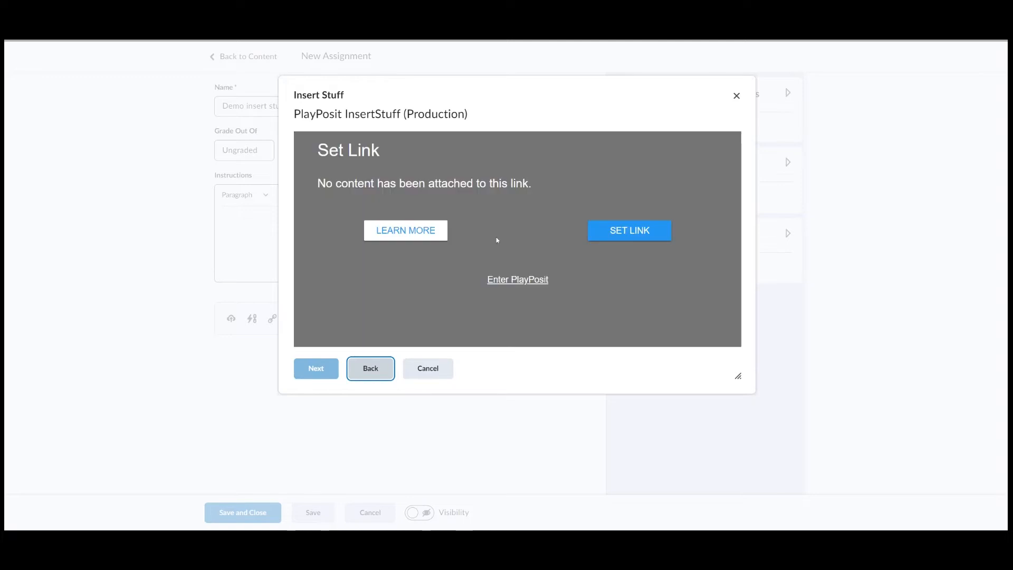
click(609, 238)
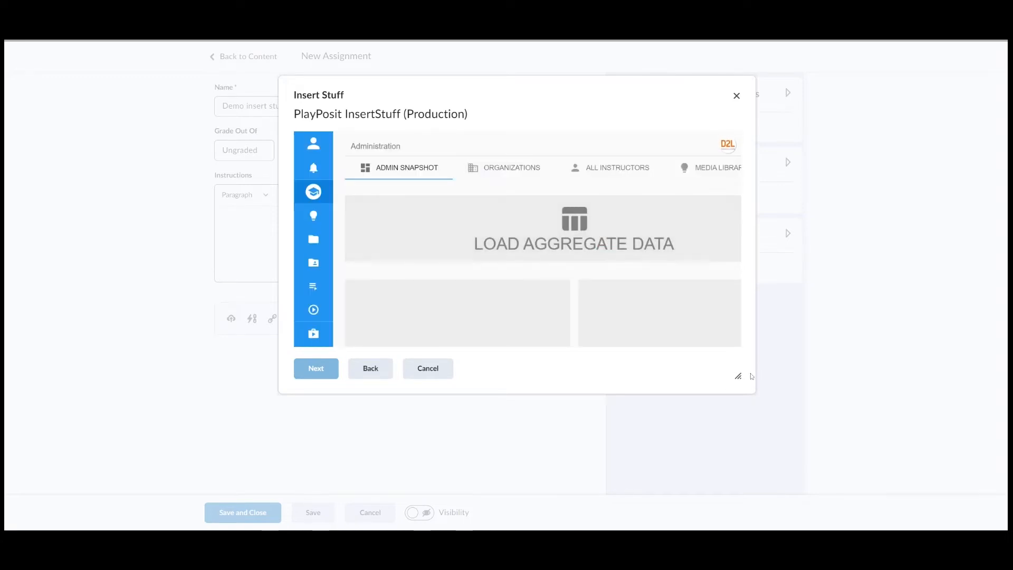
drag(739, 377, 823, 461)
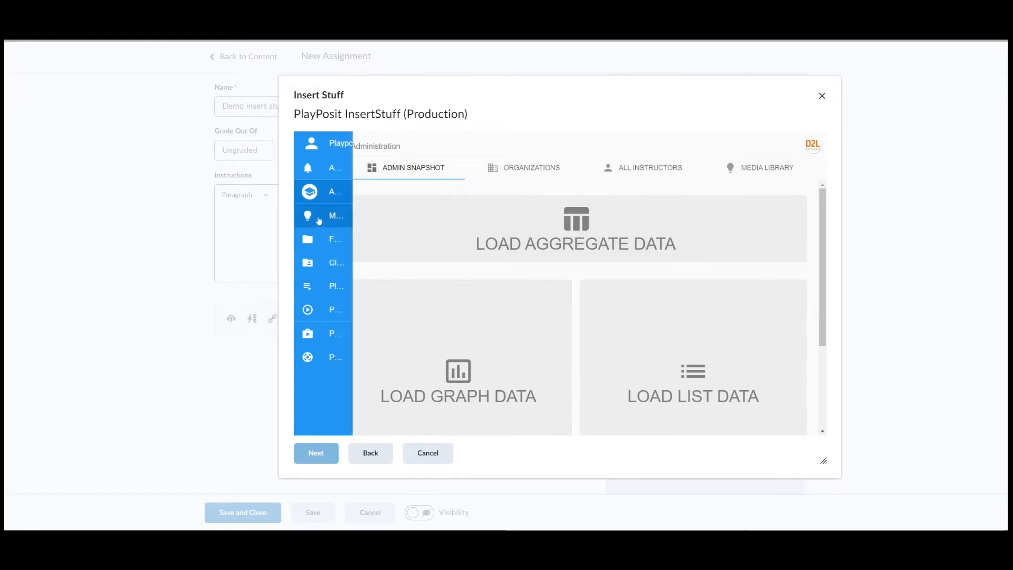
click(316, 216)
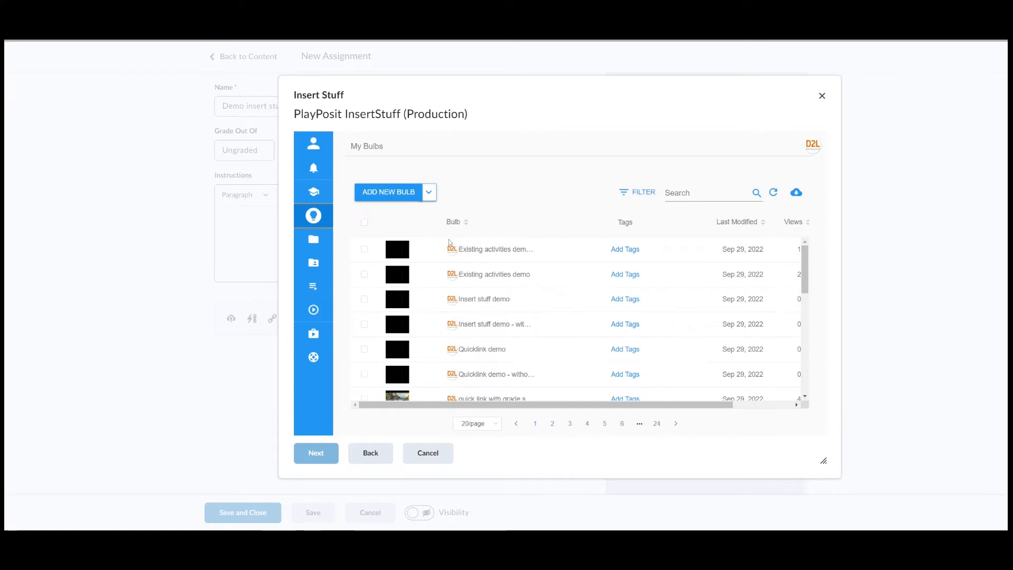
click(330, 287)
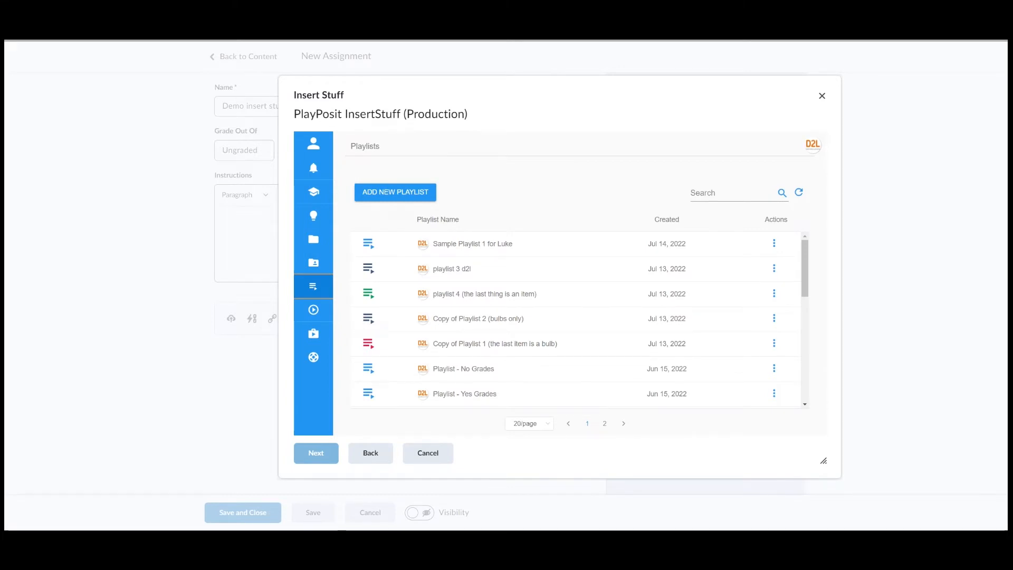
click(322, 216)
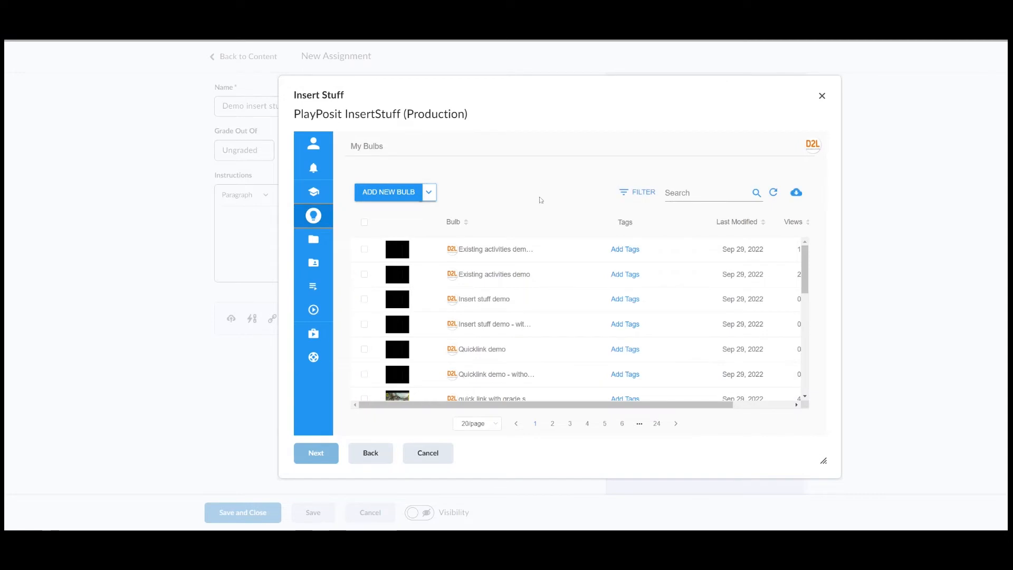
Link the "Insert stuff demo" bulb as Self Paced with grade sync set to Yes and placement Load in a new tab, inserting it into the instructions
click(448, 302)
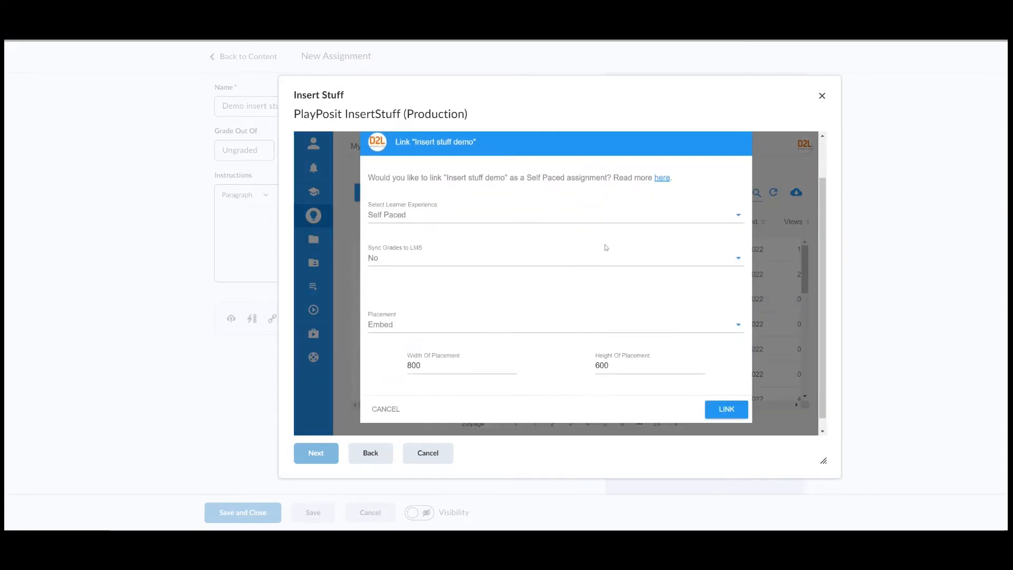
click(559, 217)
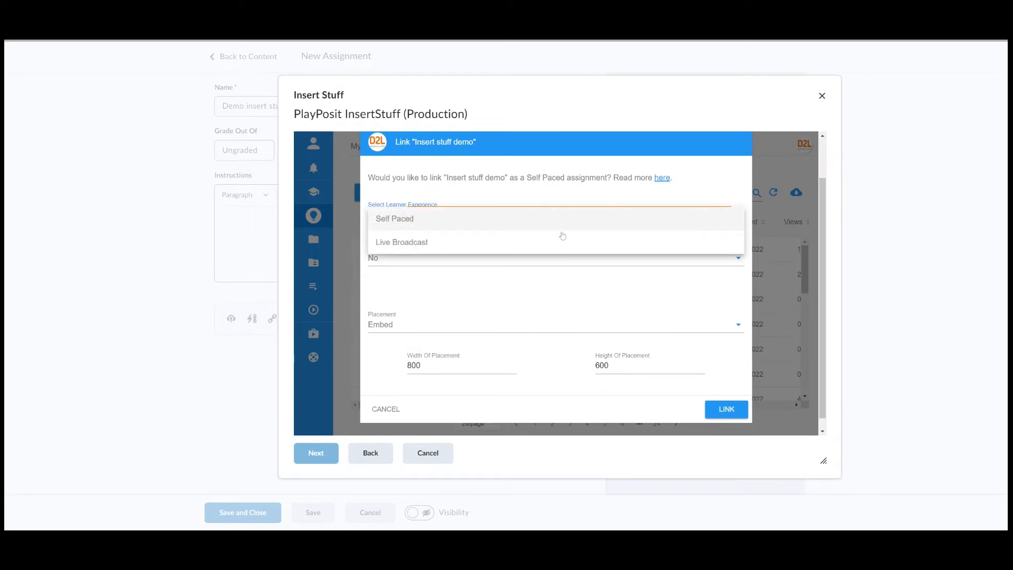
click(565, 224)
click(574, 260)
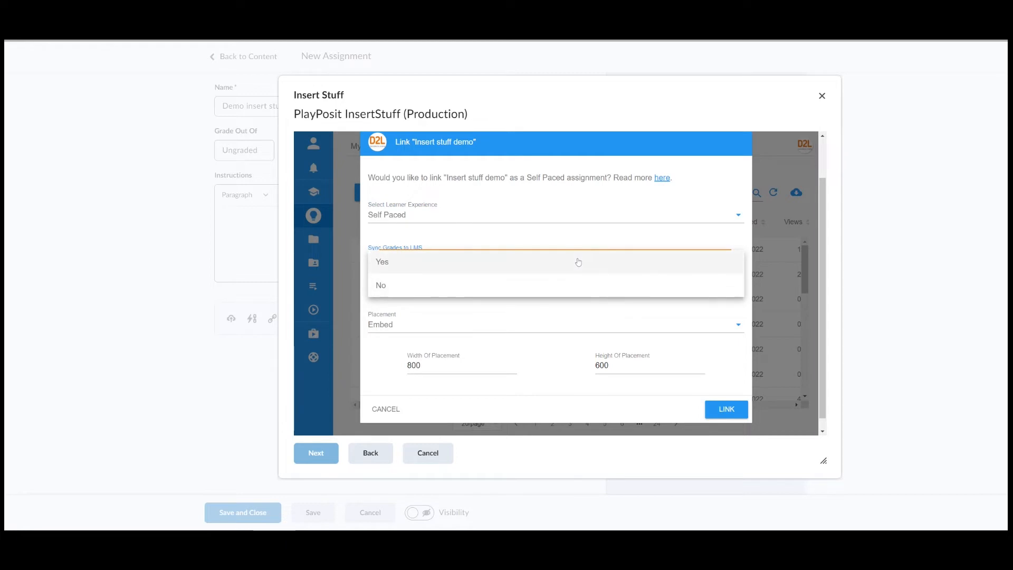
click(578, 262)
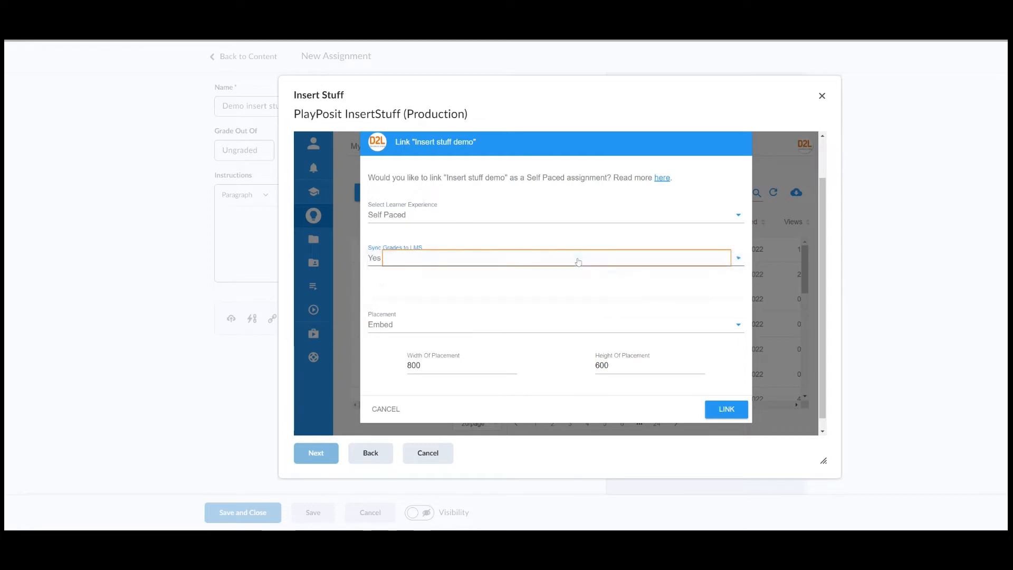
click(583, 329)
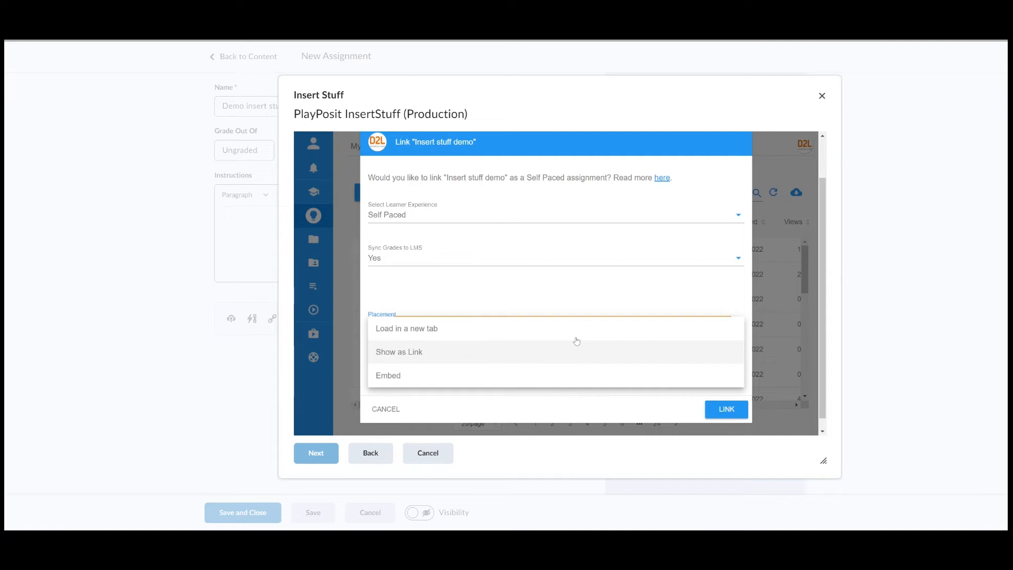
click(574, 330)
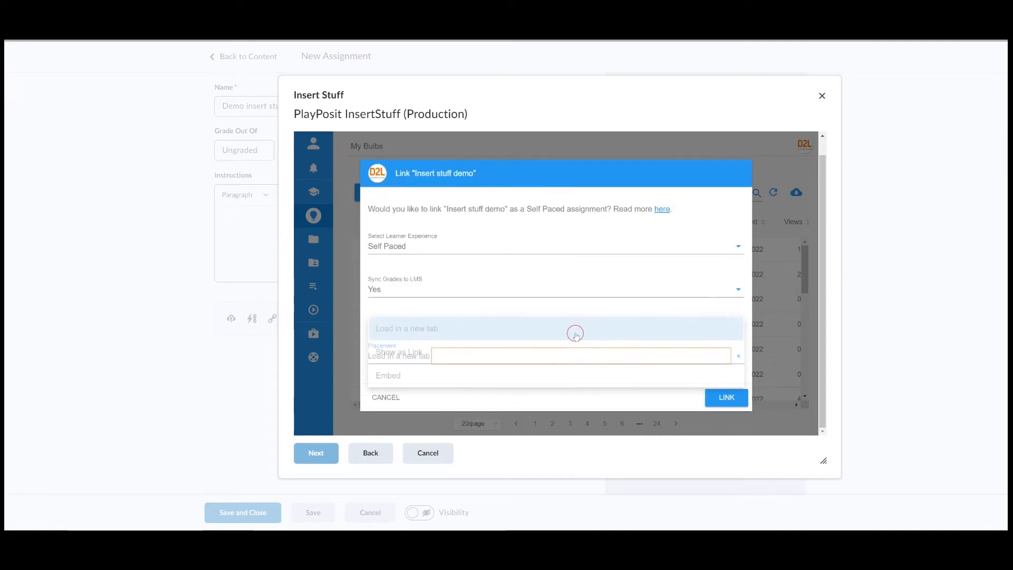
click(718, 398)
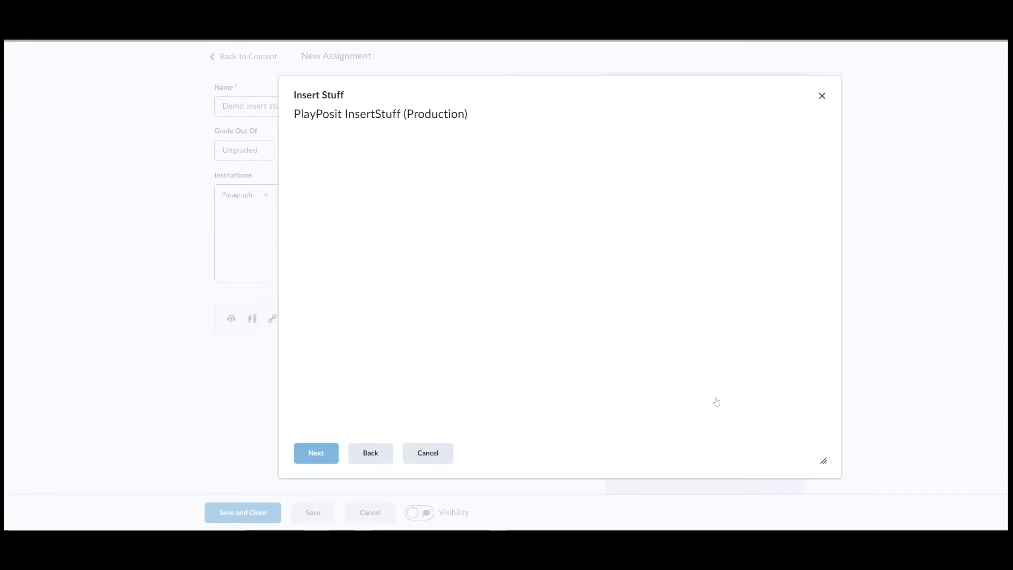
click(274, 453)
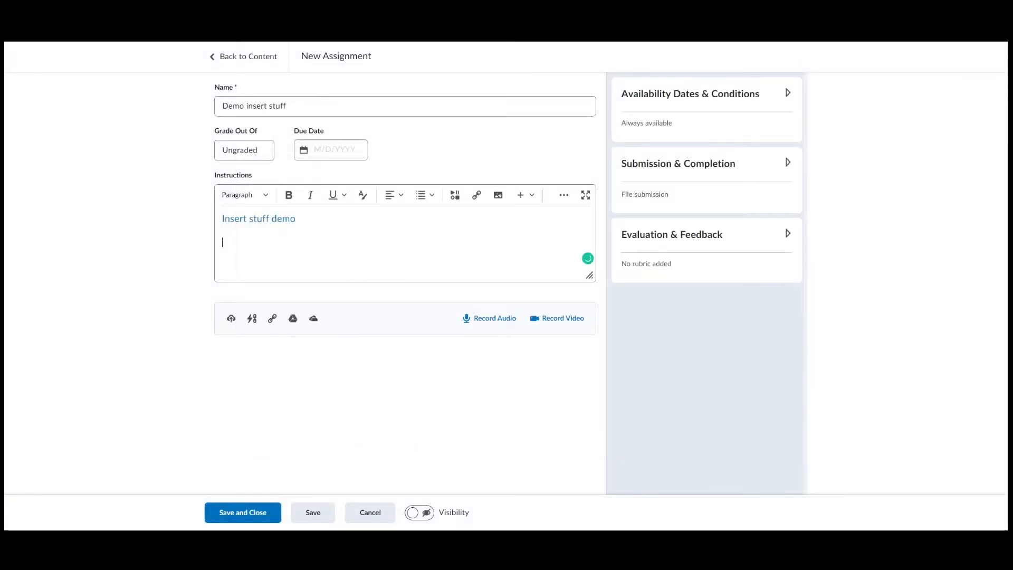
Insert the "Insert stuff demo - without grading" bulb through PlayPosit InsertStuff (Production), without grade sync and with placement Load in a new tab
click(454, 195)
scroll(501, 271, down, 8)
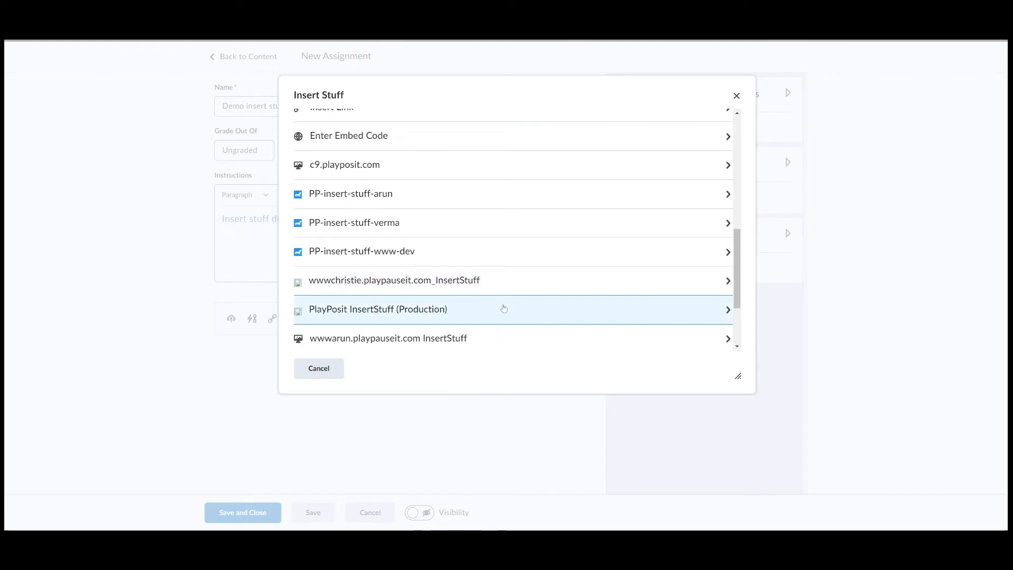
click(502, 310)
click(510, 281)
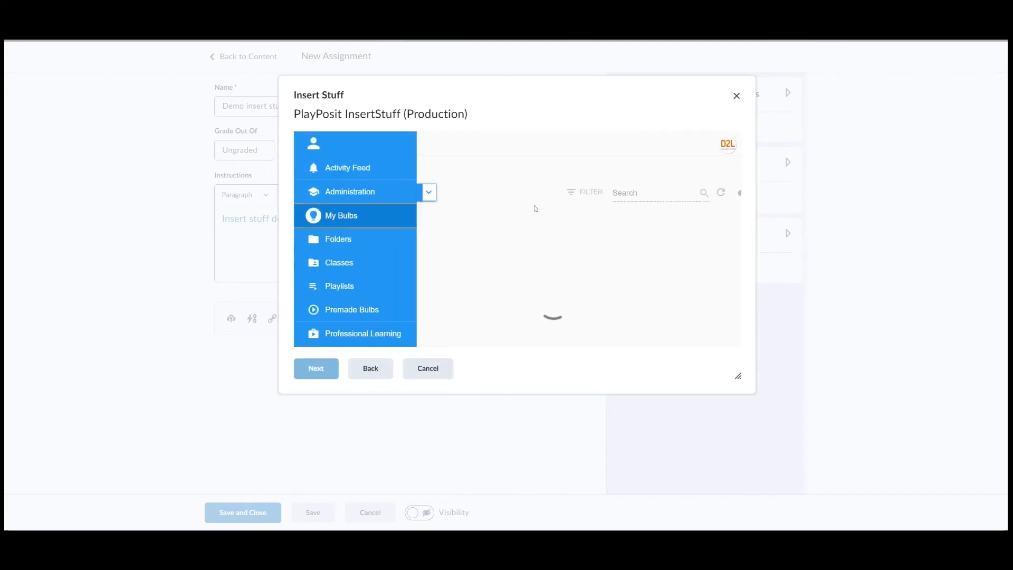
click(395, 276)
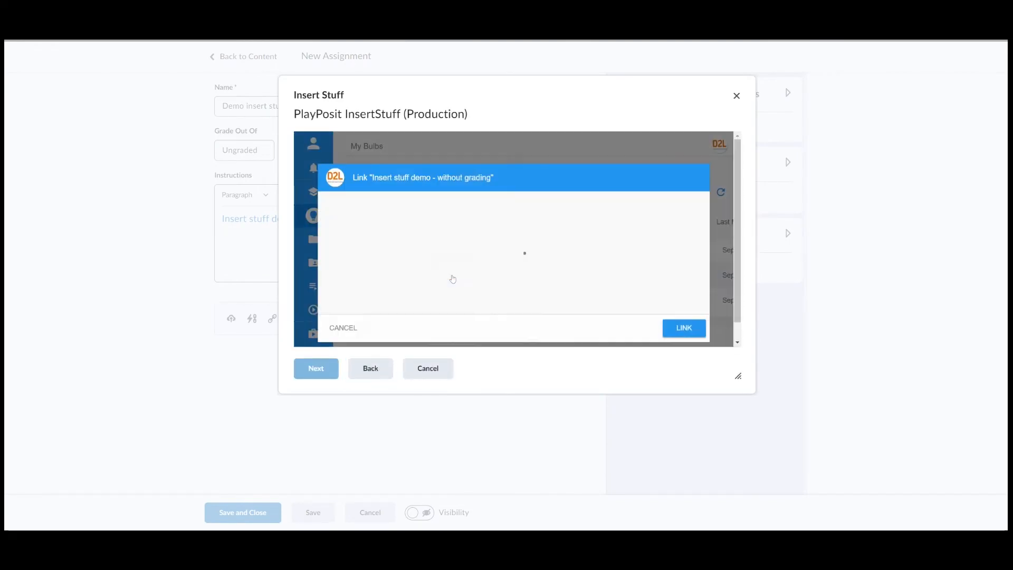
scroll(503, 273, down, 1)
click(503, 259)
click(504, 258)
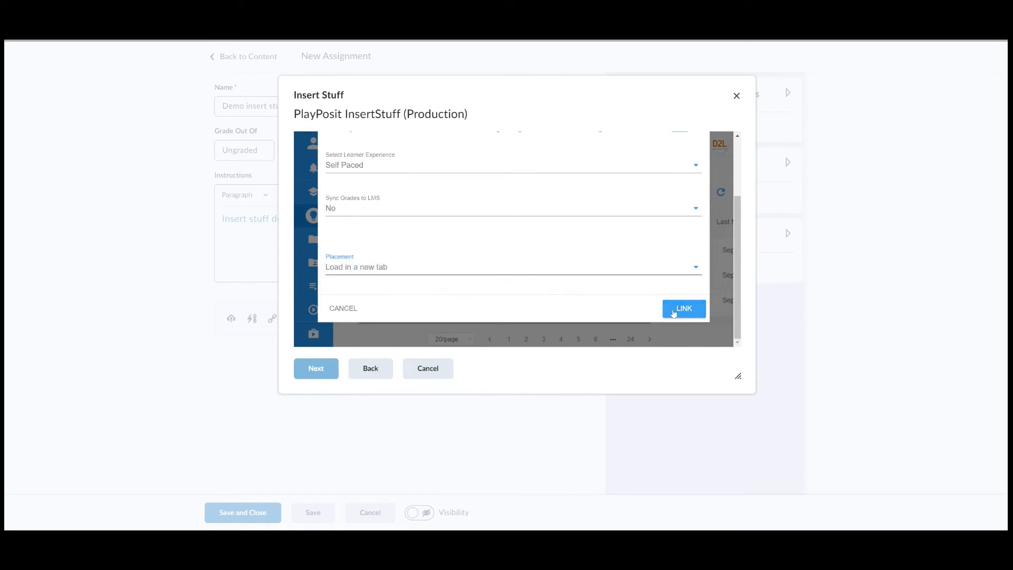
click(672, 313)
click(318, 368)
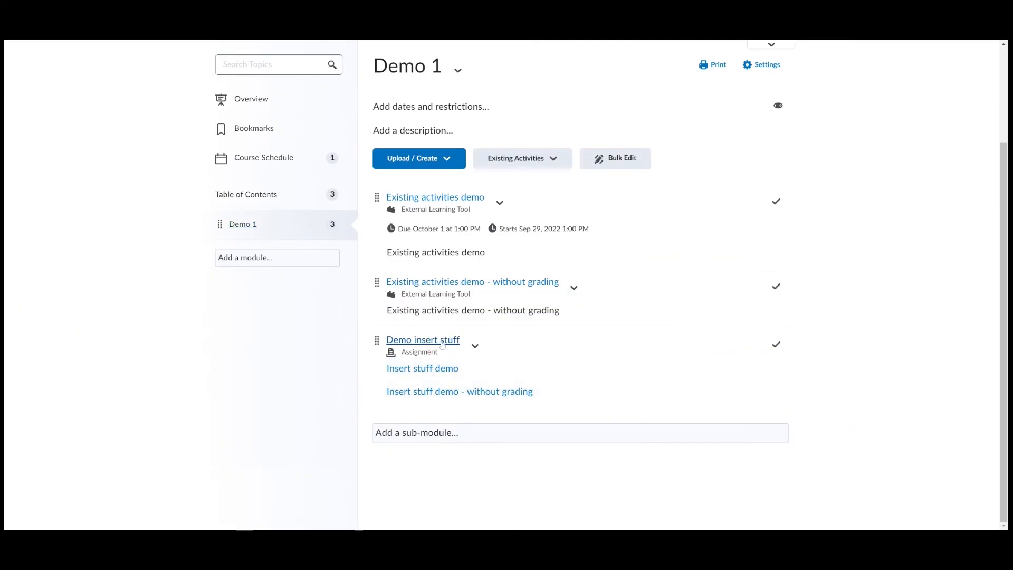
Open the "Insert stuff demo" link in the "Demo insert stuff" assignment and open its monitoring view
click(441, 346)
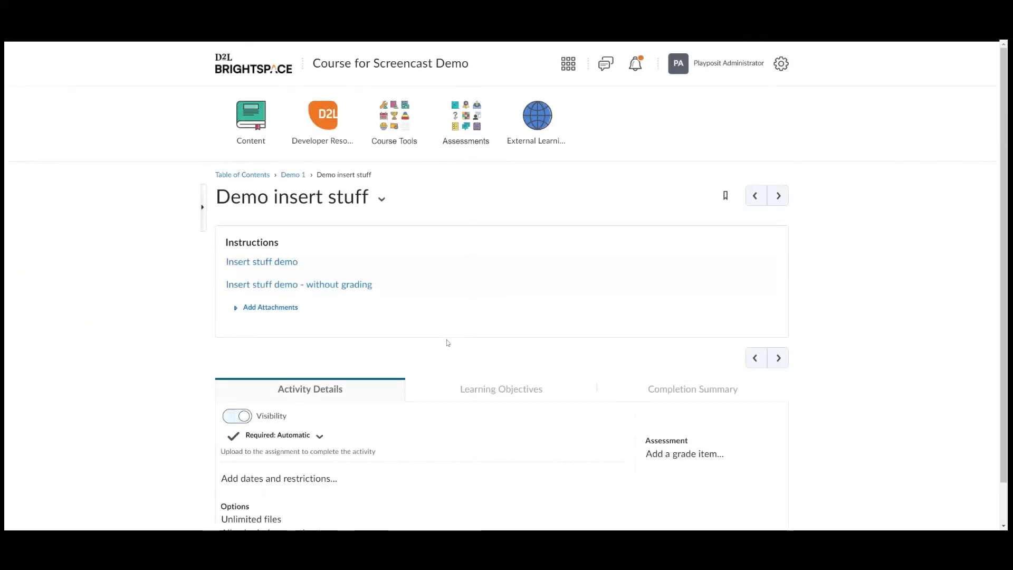
click(282, 262)
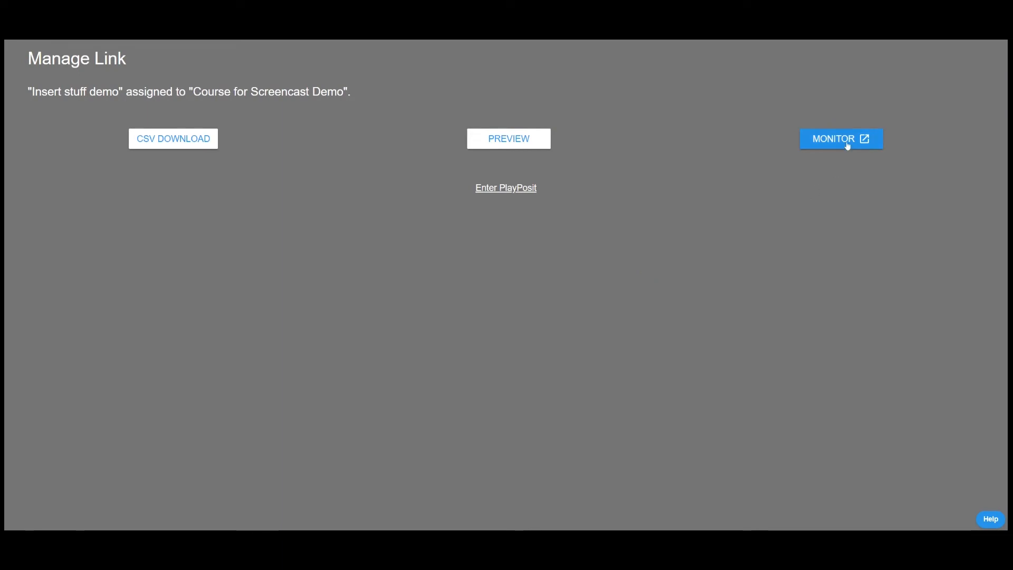
click(848, 142)
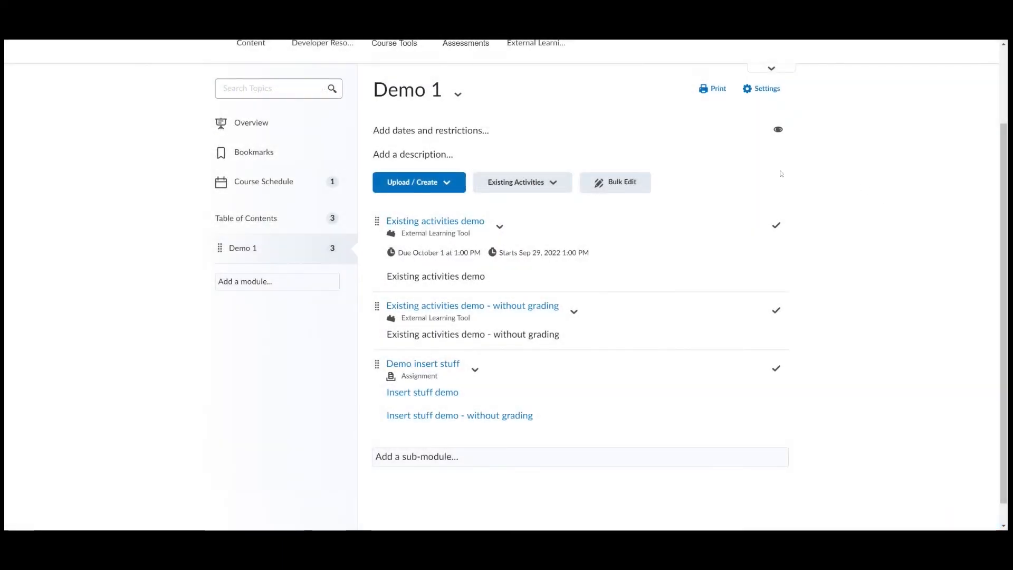
Create a new assignment in the Demo 1 module and name it "Demo Quicklink"
click(447, 183)
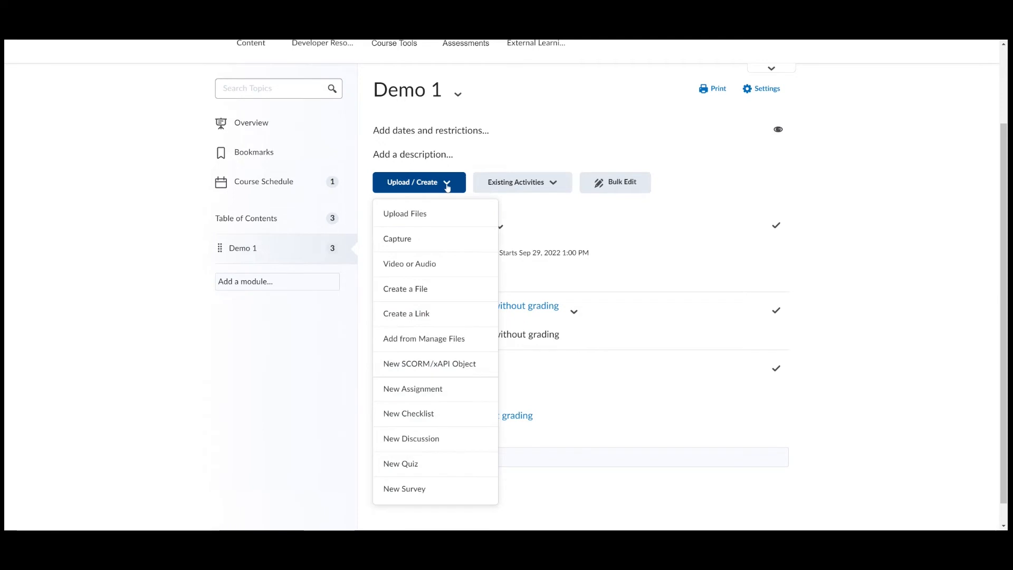
click(461, 393)
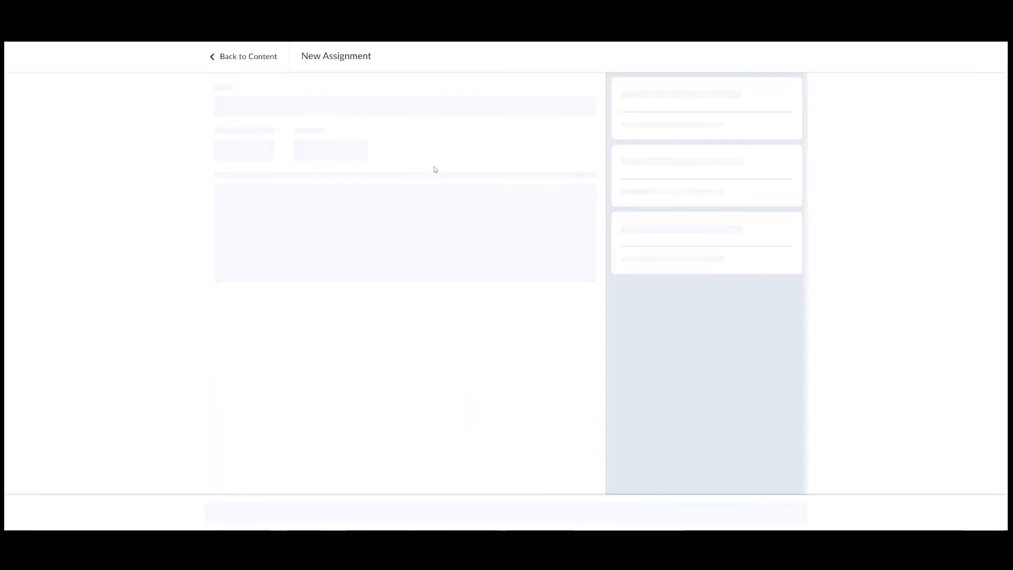
double_click(226, 105)
text(Demo Quicklink)
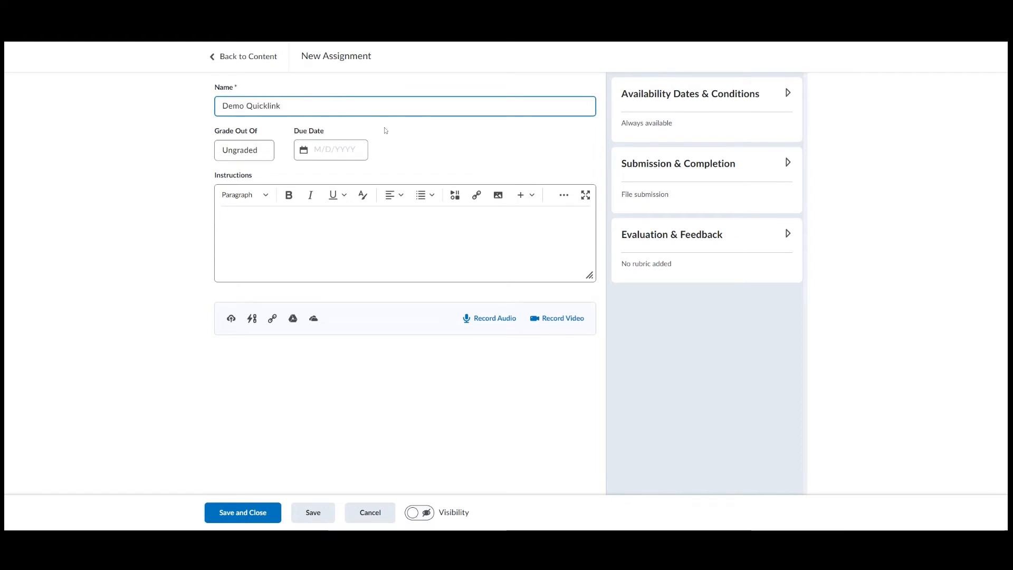
click(437, 136)
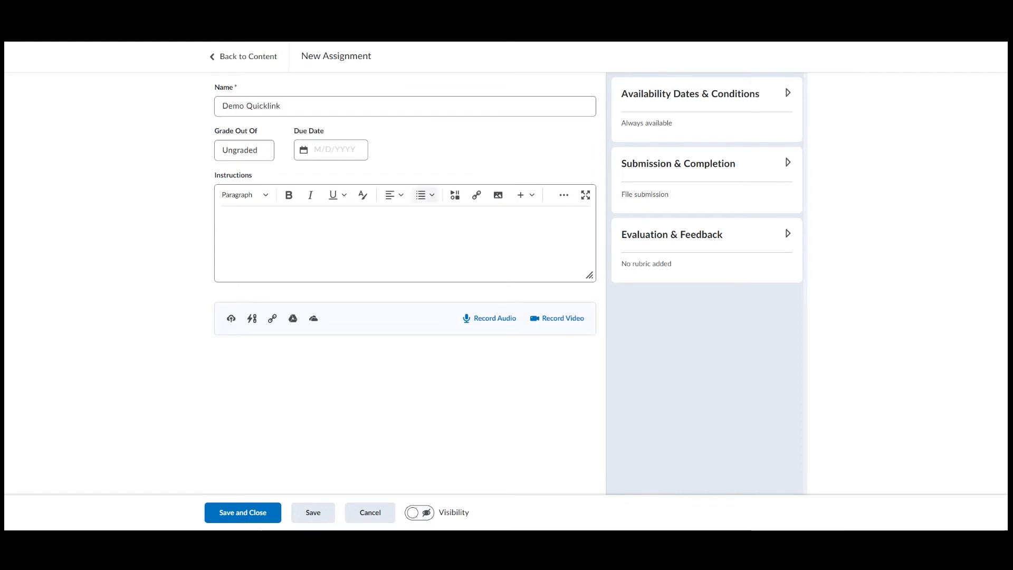
Start setting a PlayPosit quicklink in the assignment instructions and browse the bulbs and playlists available for linking
click(477, 196)
scroll(547, 285, down, 8)
click(527, 273)
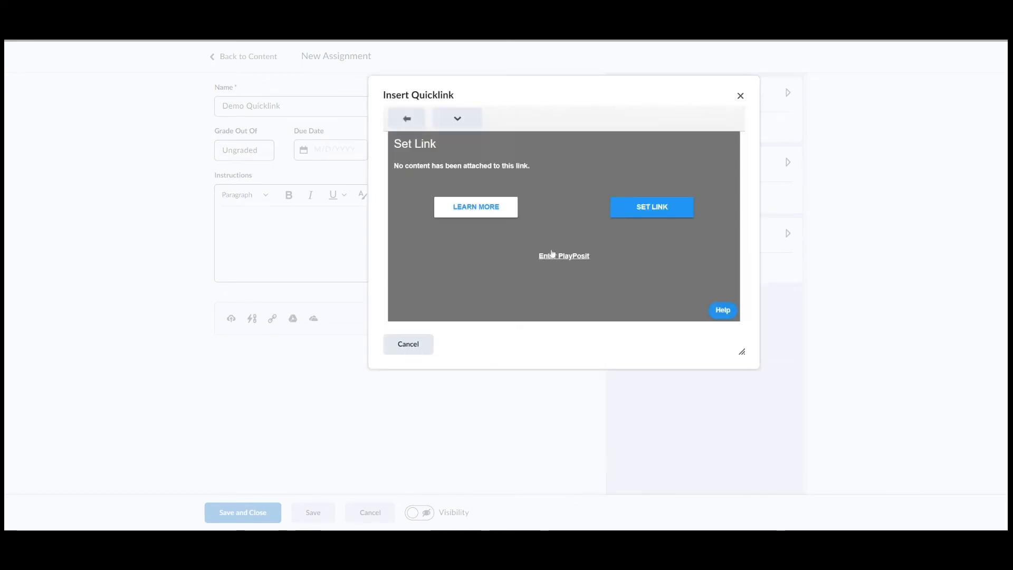
click(625, 209)
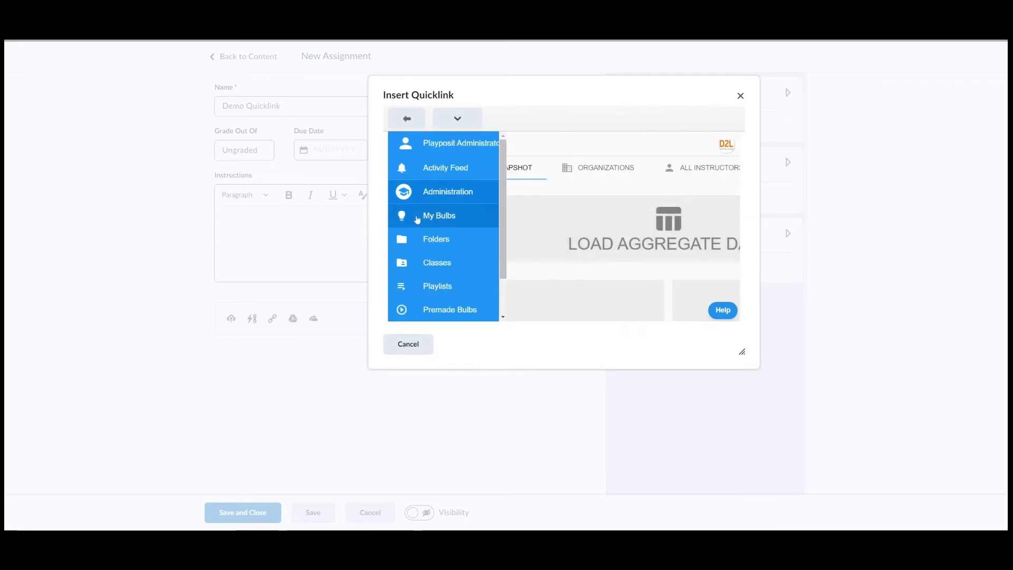
click(417, 219)
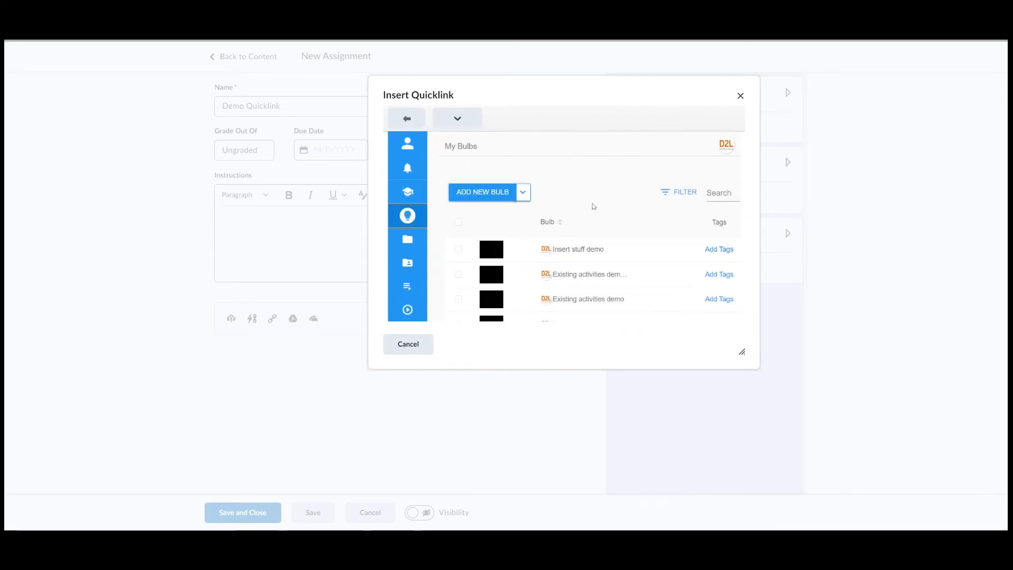
scroll(560, 253, down, 4)
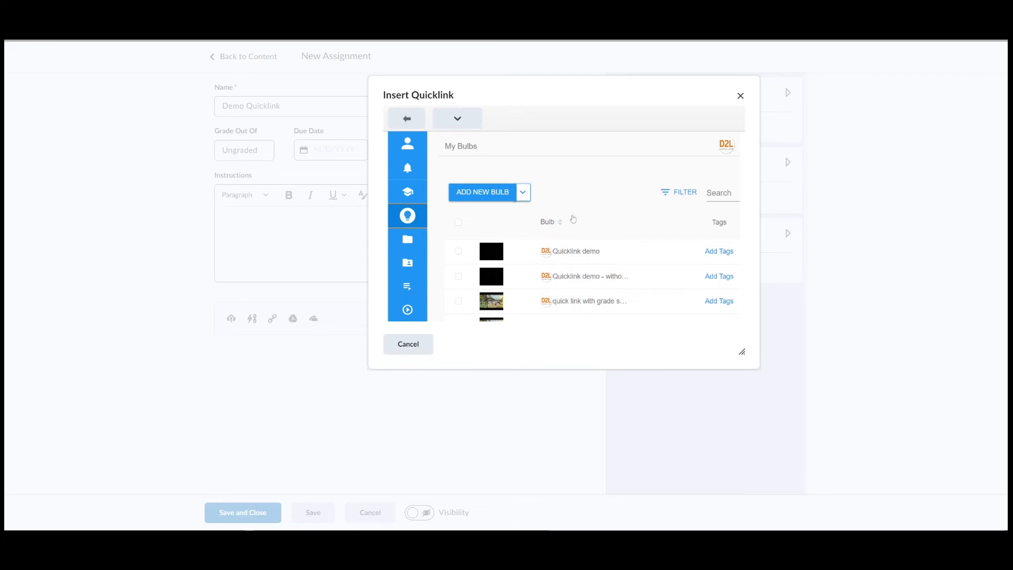
mouse_move(407, 240)
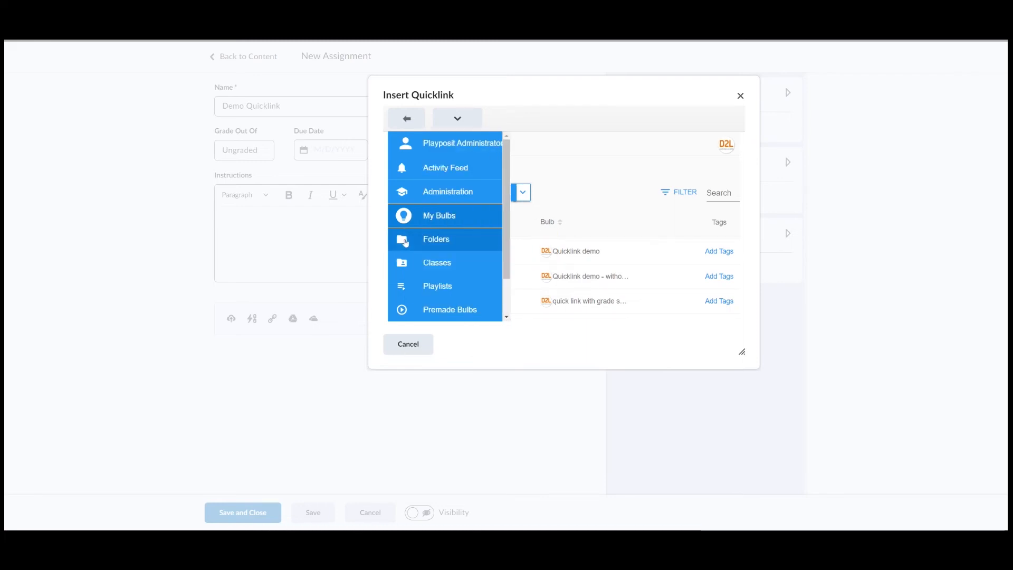
click(437, 285)
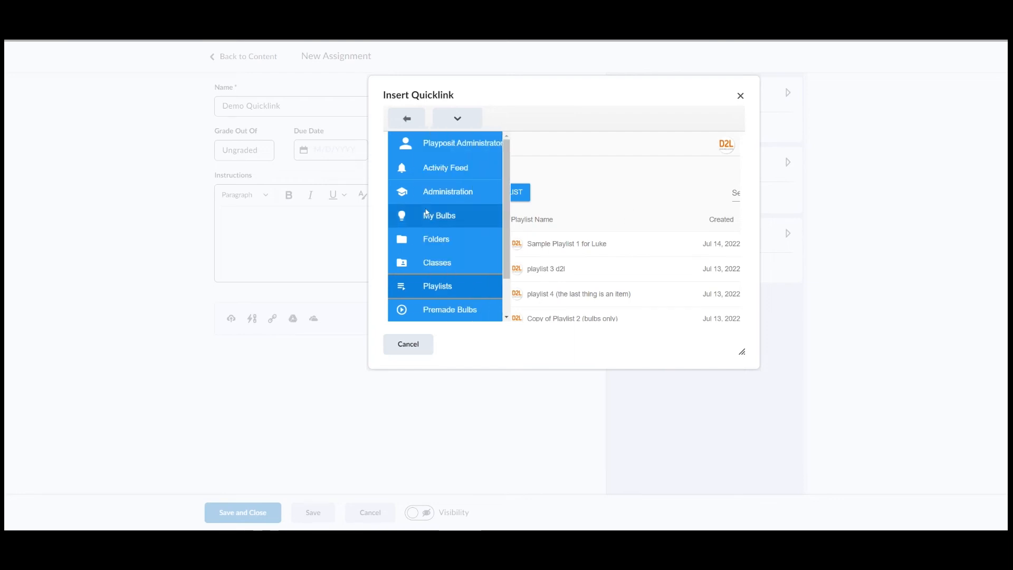
click(452, 213)
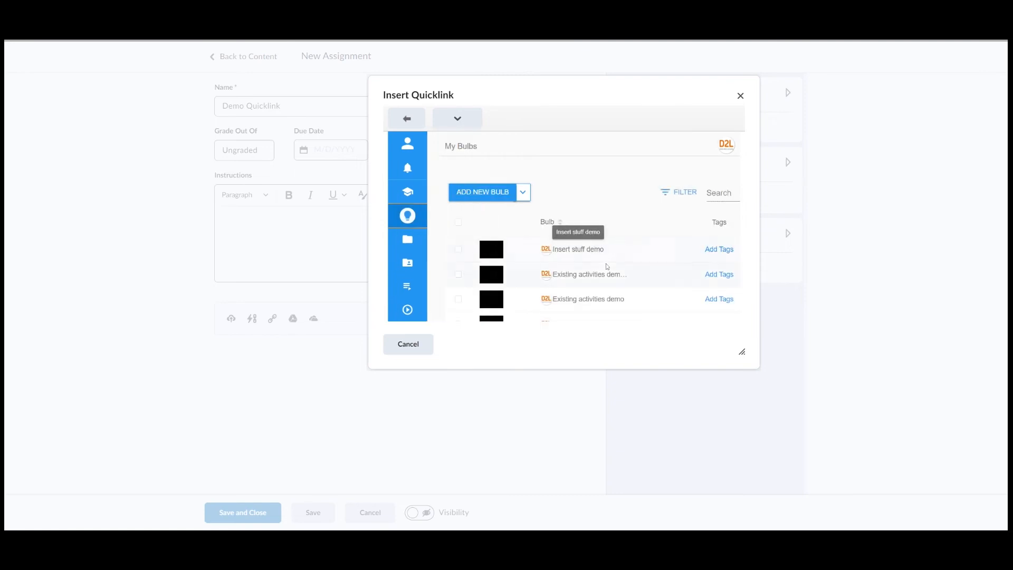
Link the "Quicklink demo" bulb as Self Paced with grade sync set to Yes
click(578, 299)
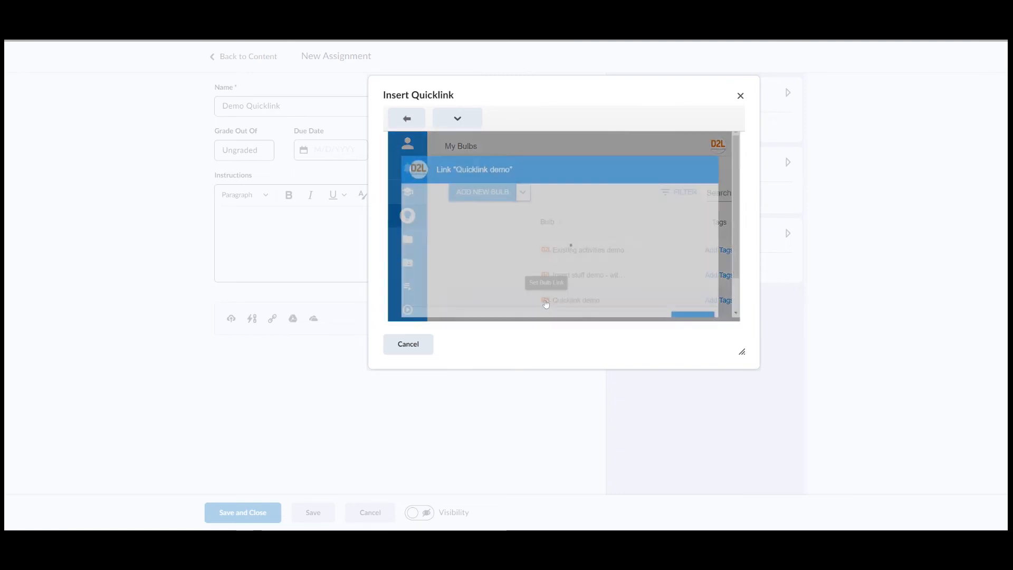
scroll(623, 241, down, 1)
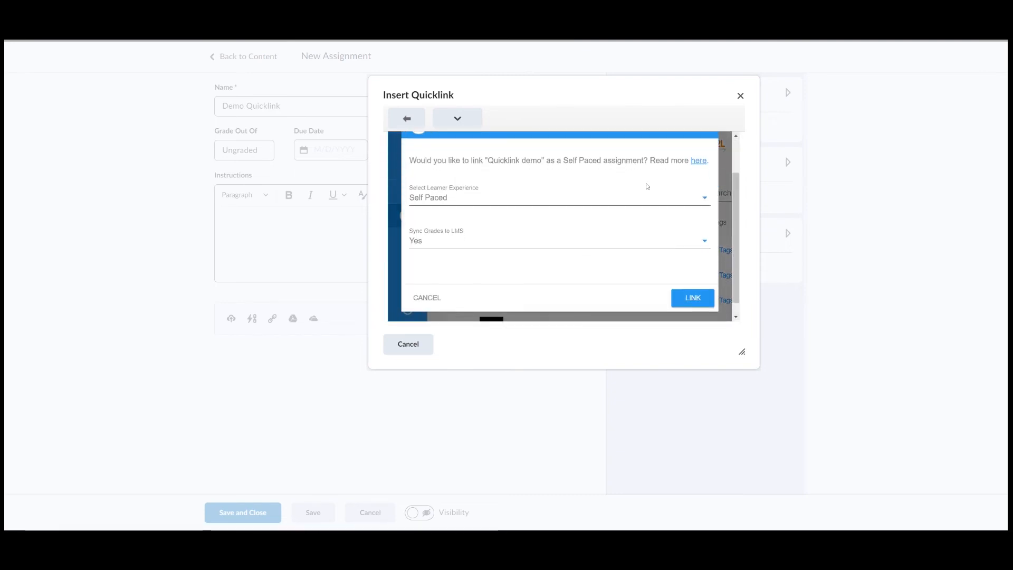
click(655, 196)
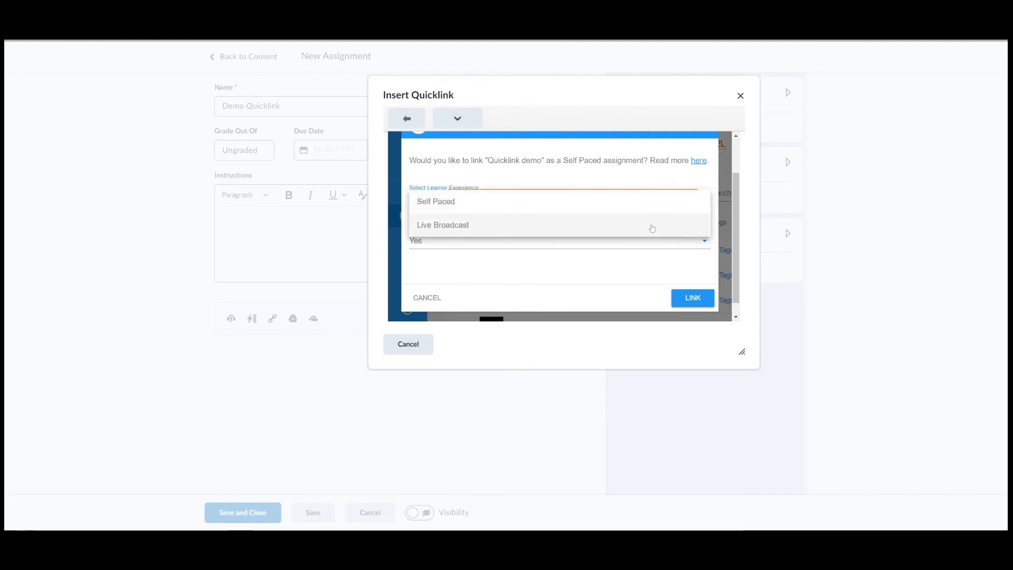
click(656, 201)
click(642, 242)
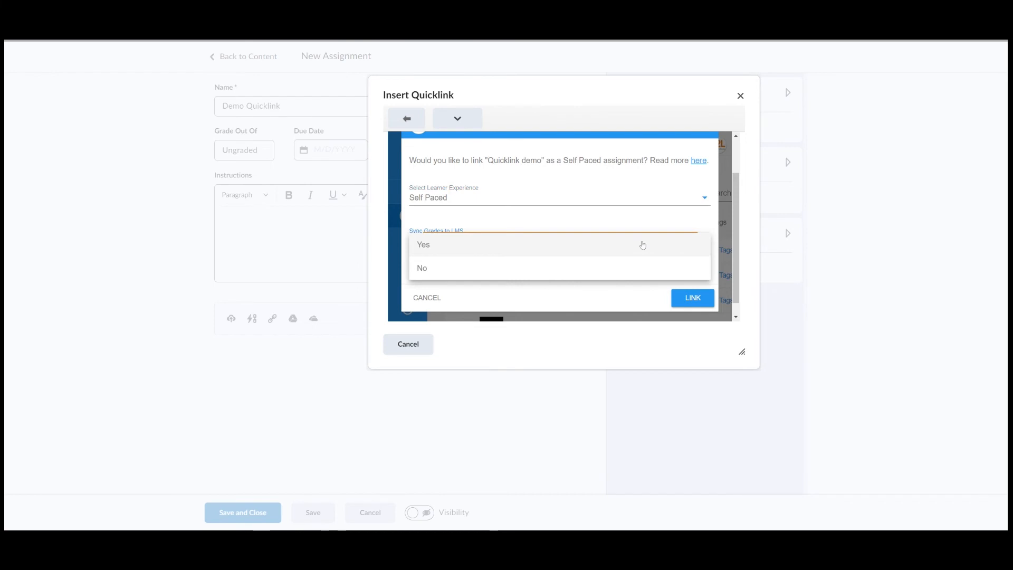
click(640, 251)
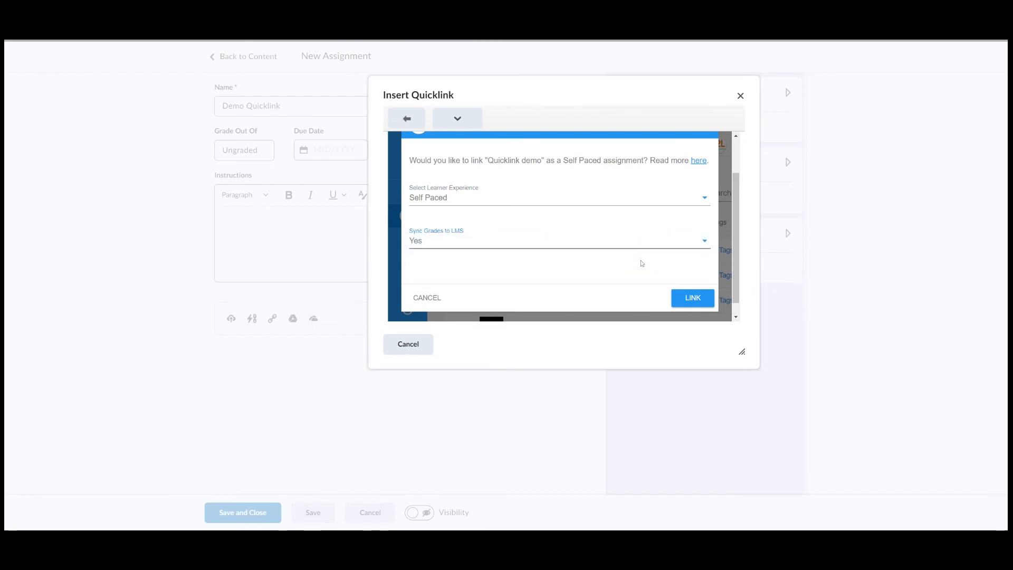
click(685, 296)
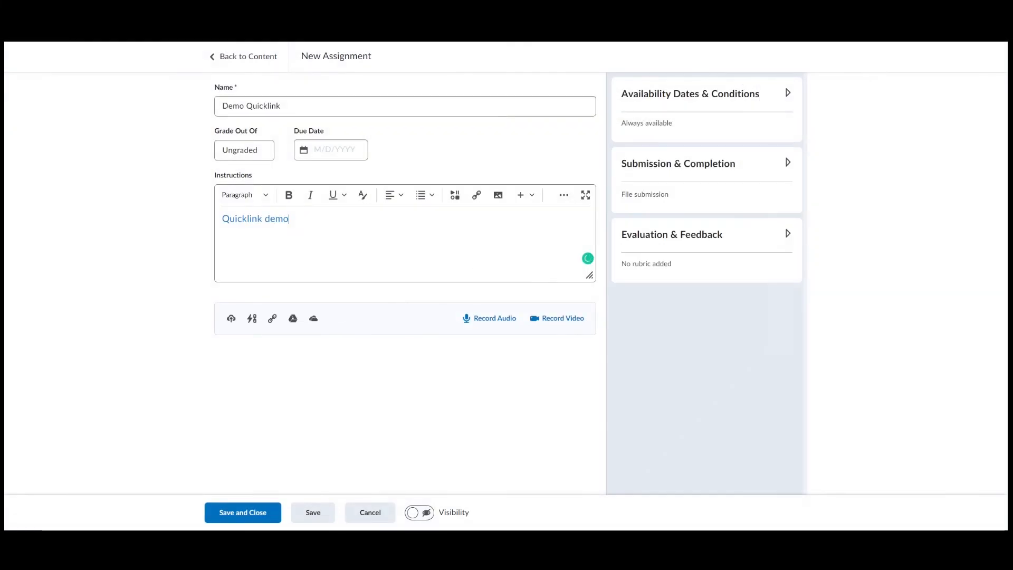
Insert a second PlayPosit quicklink to the "Quicklink demo - without grading" bulb in the instructions, and open the assignment's "Quicklink demo" link
click(476, 196)
scroll(524, 240, down, 6)
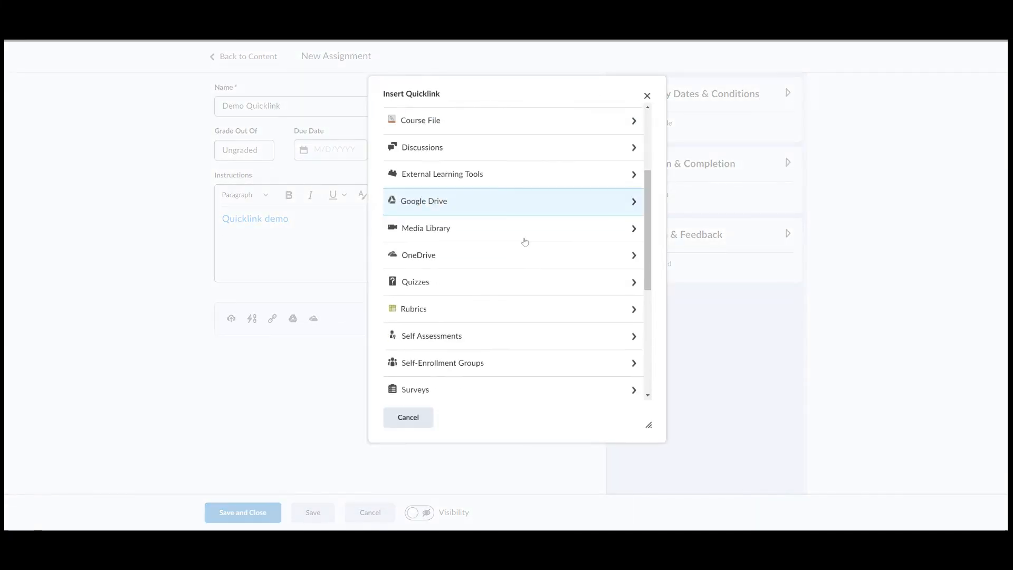
click(503, 283)
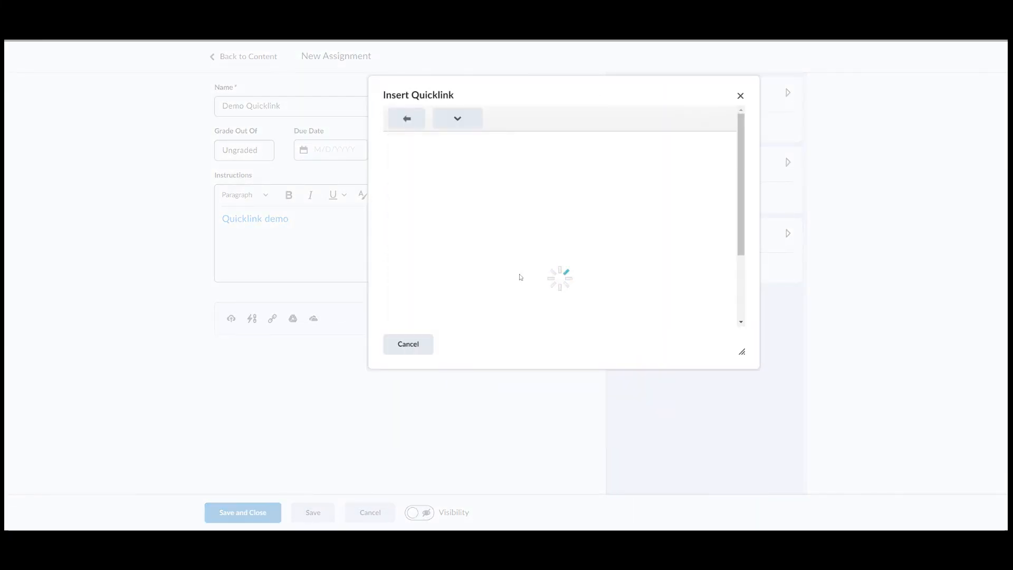
click(417, 216)
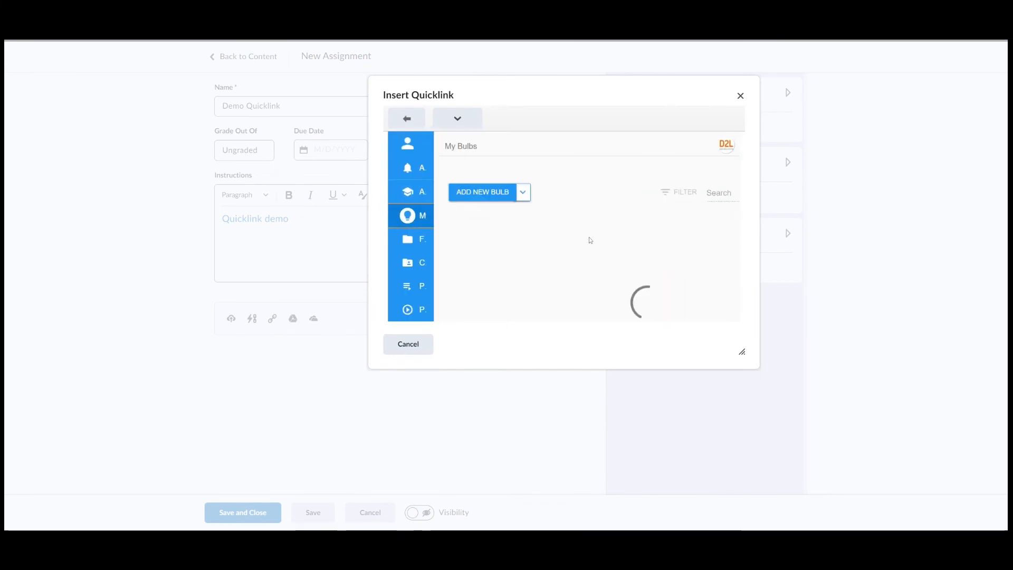
click(545, 275)
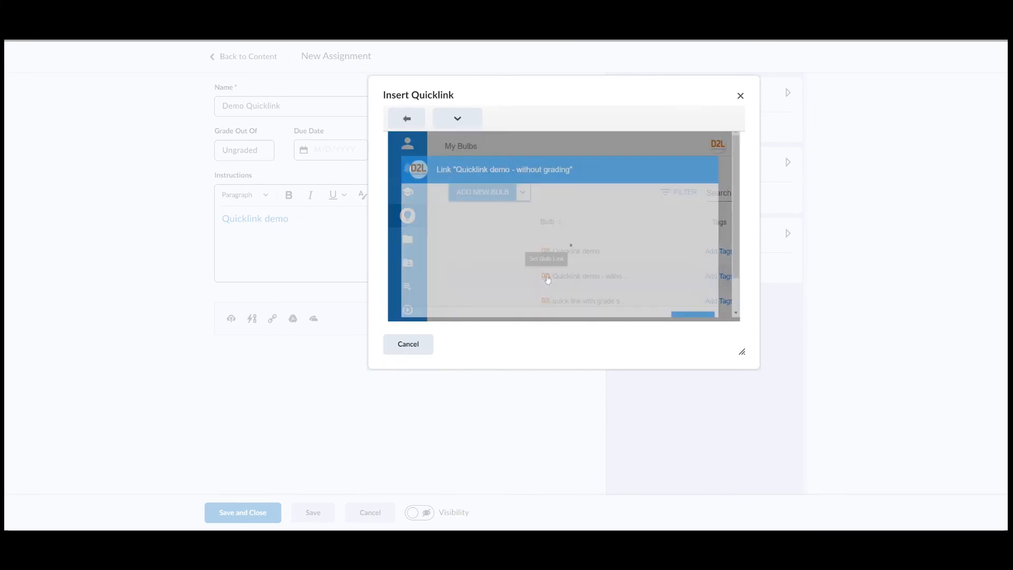
click(563, 249)
click(563, 264)
click(688, 296)
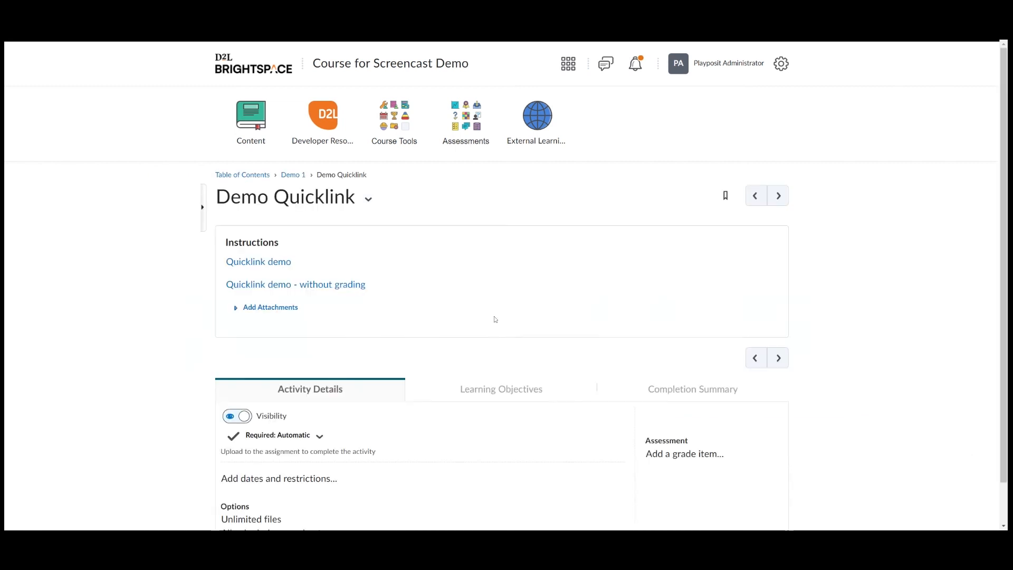
click(291, 266)
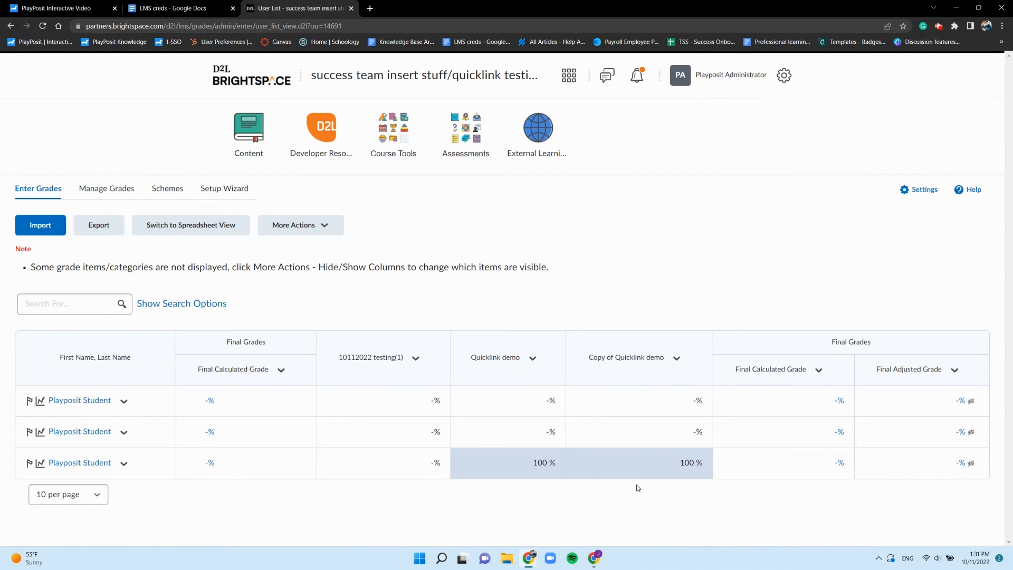
Edit the "Copy of Quicklink demo" grade item to turn off Exclude from Final Grade Calculation, and save it
click(678, 367)
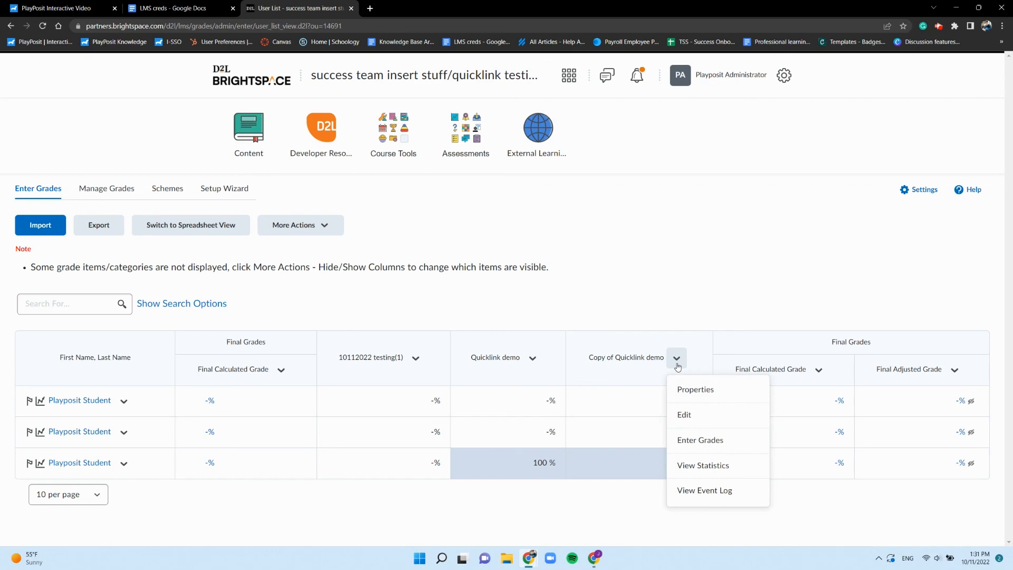
click(688, 411)
scroll(527, 411, down, 5)
click(225, 270)
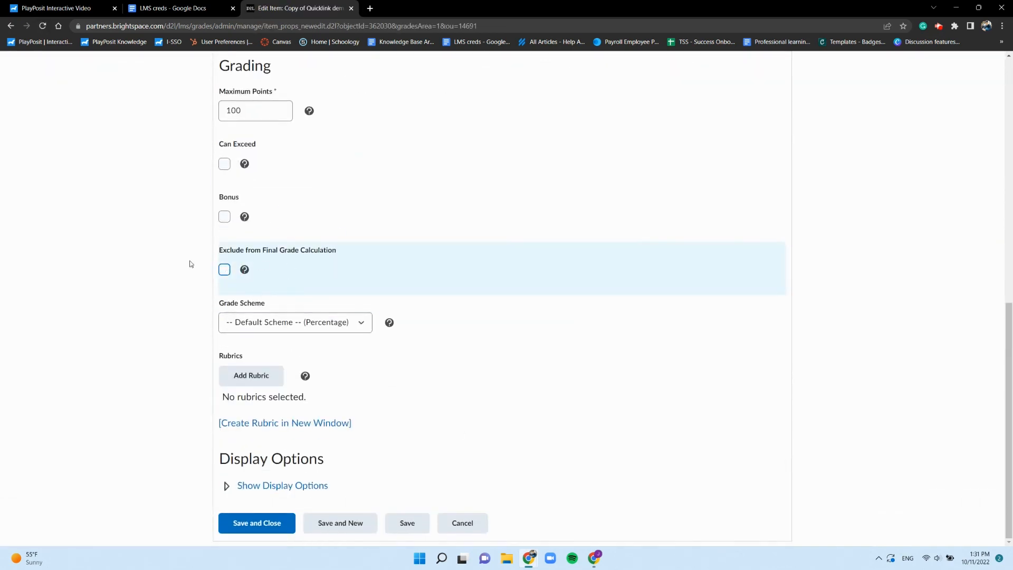
click(242, 522)
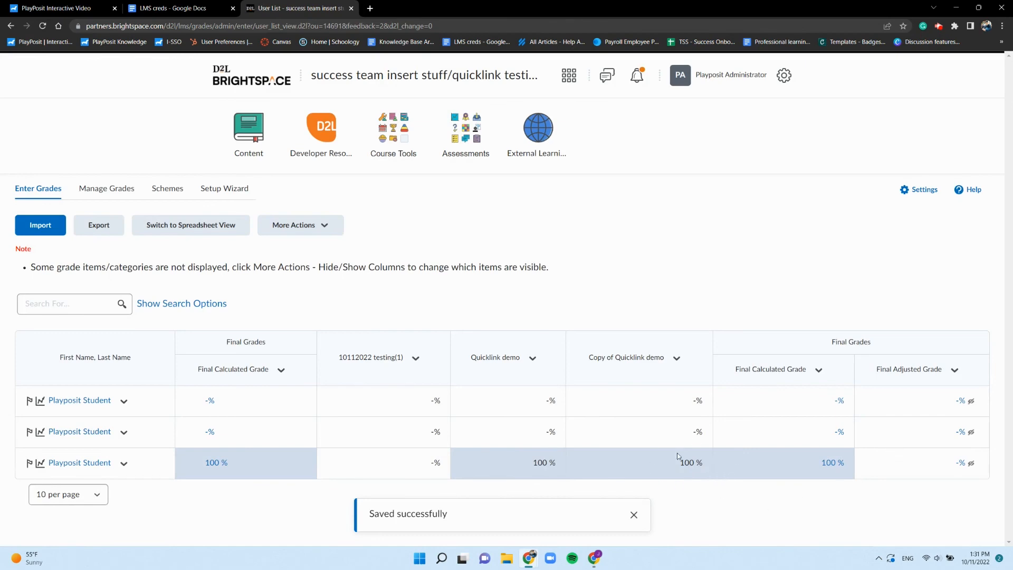
Edit the original "Quicklink demo" grade item to turn off Exclude from Final Grade Calculation, and save it
click(533, 358)
click(543, 410)
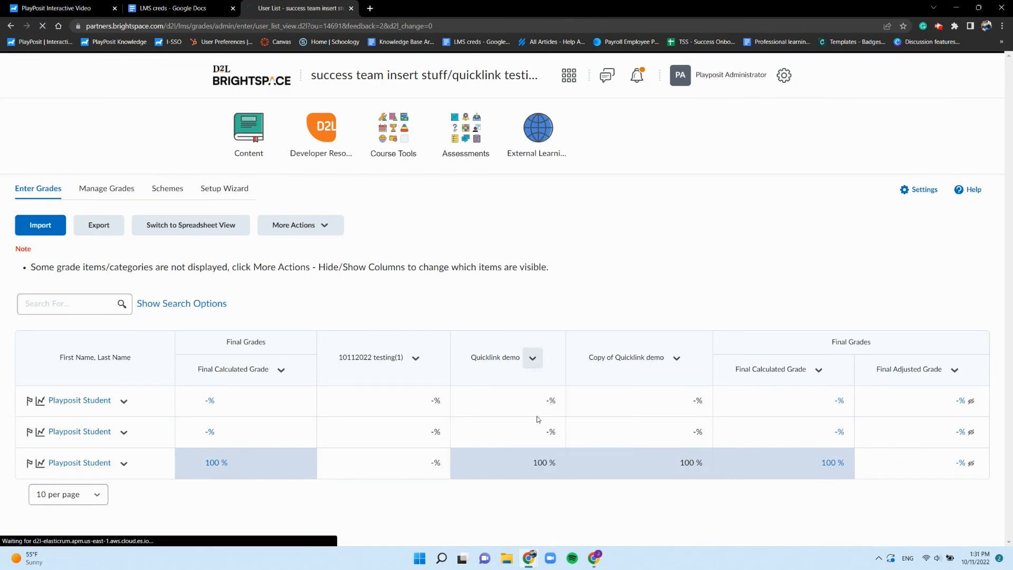
scroll(316, 381, down, 9)
click(224, 270)
click(278, 523)
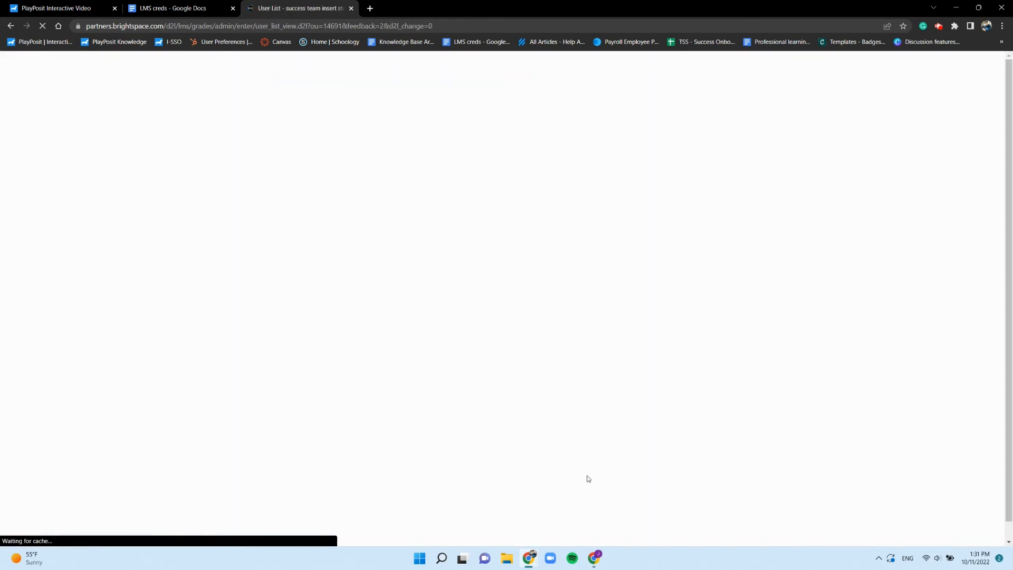